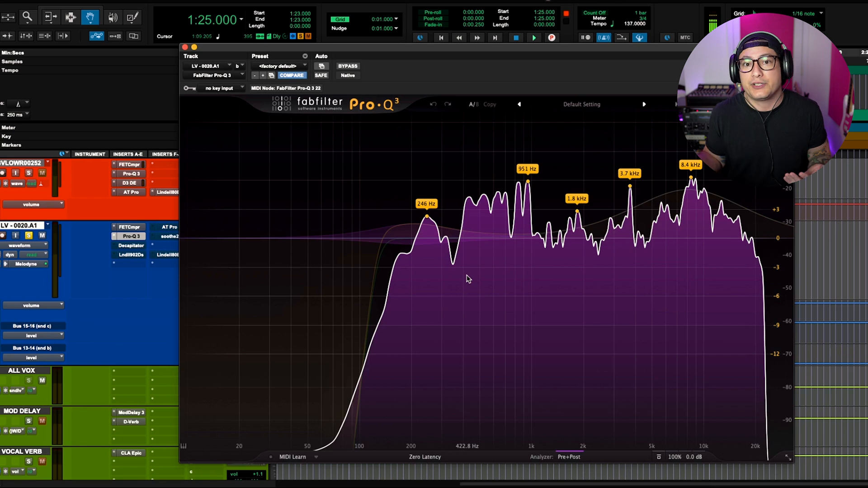
# - Solo the low-cut band of Pro-Q 3 on the lead vocal to audition what it removes, then unsolo it
pyautogui.moveTo(376, 238)
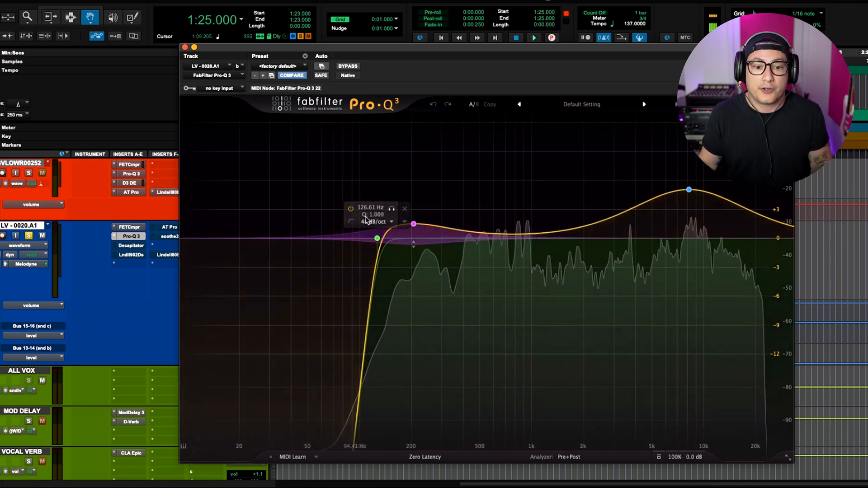
pyautogui.click(391, 210)
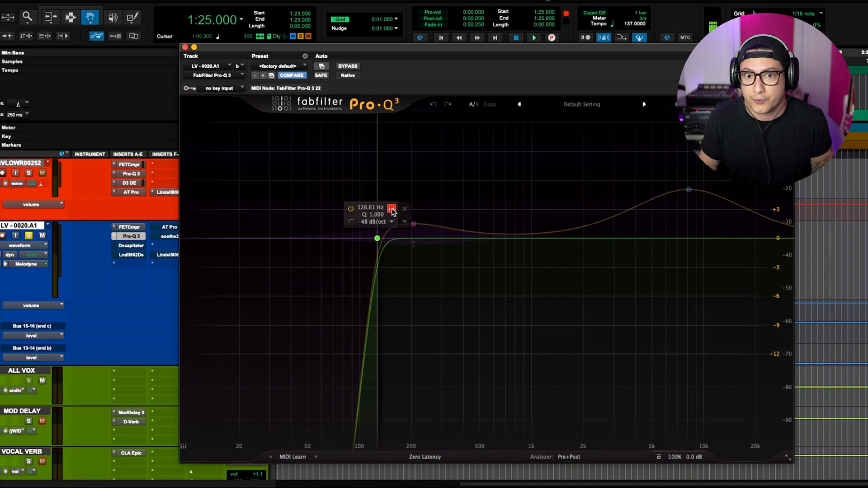
pyautogui.click(391, 209)
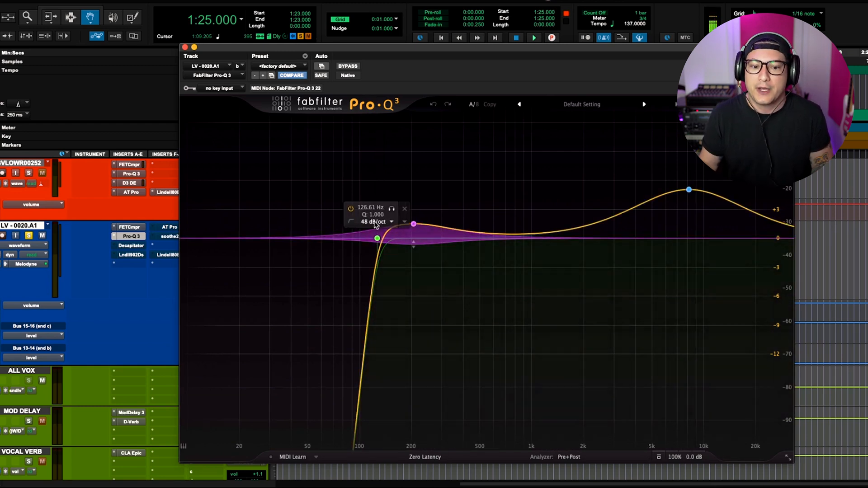
pyautogui.click(391, 209)
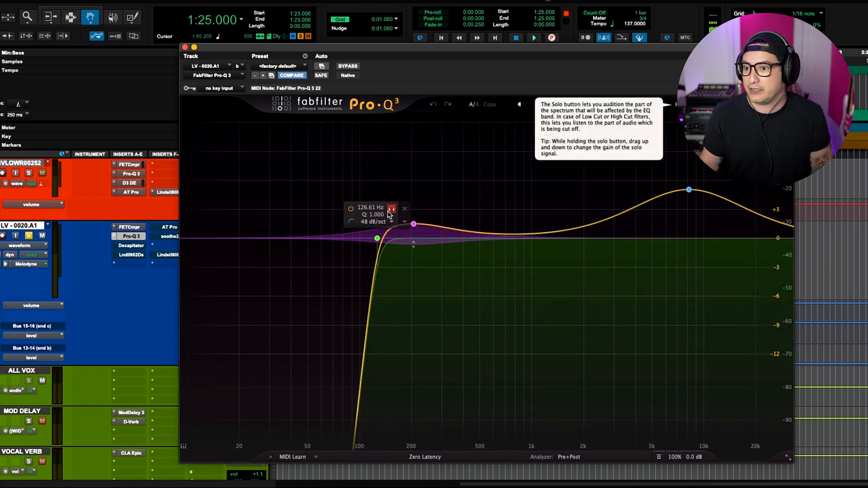
pyautogui.click(390, 212)
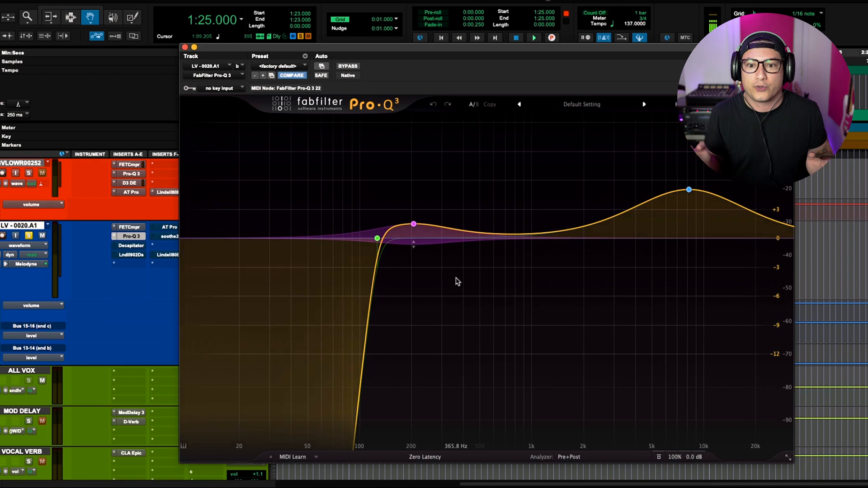
# - Select the bell band near 205 Hz and play back the vocal to hear its boost
pyautogui.click(413, 224)
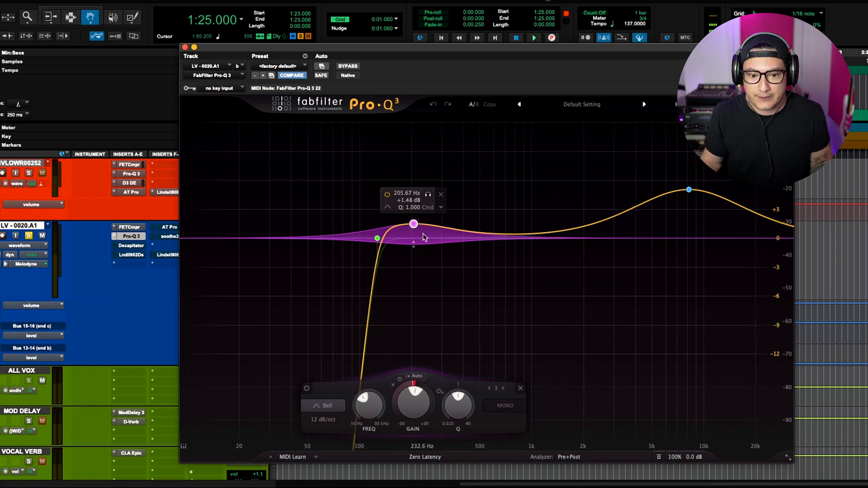
pyautogui.press('space')
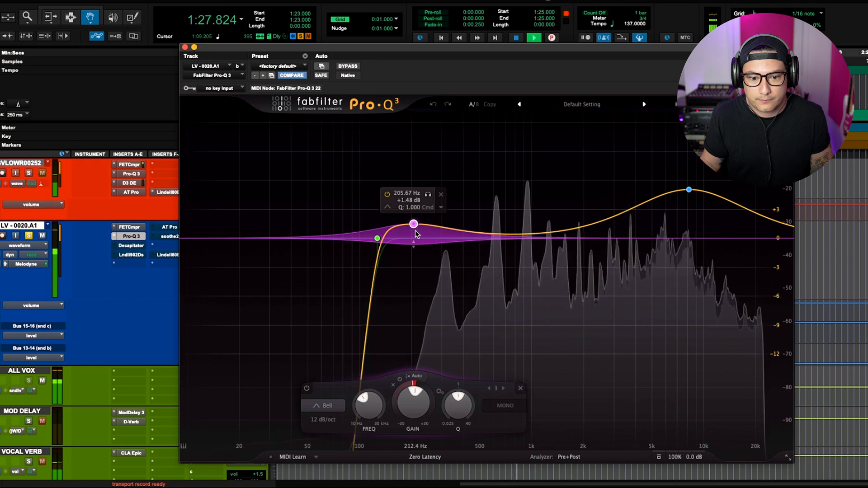
pyautogui.press('space')
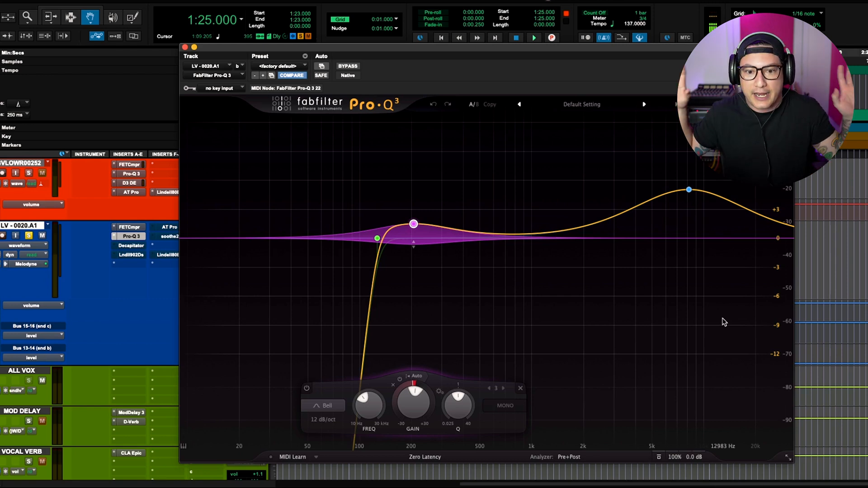
# - Select the high-frequency boost band, play back to audition it, and close the Pro-Q 3 window
pyautogui.moveTo(415, 225)
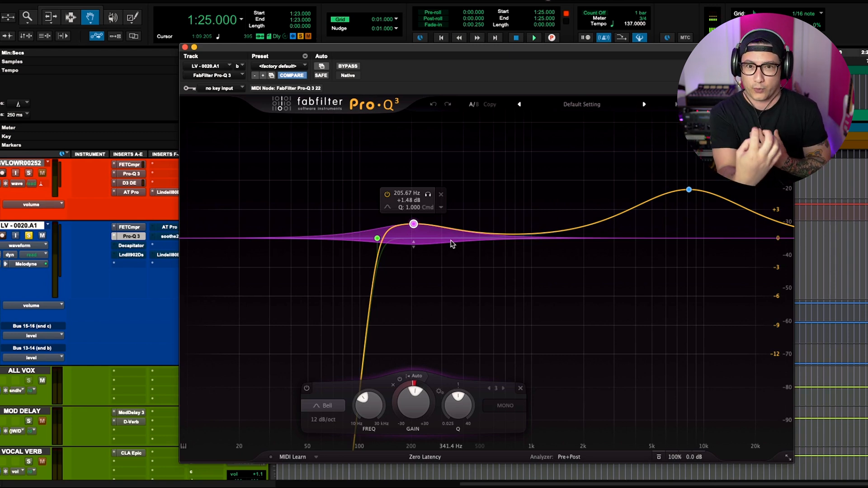
pyautogui.click(689, 190)
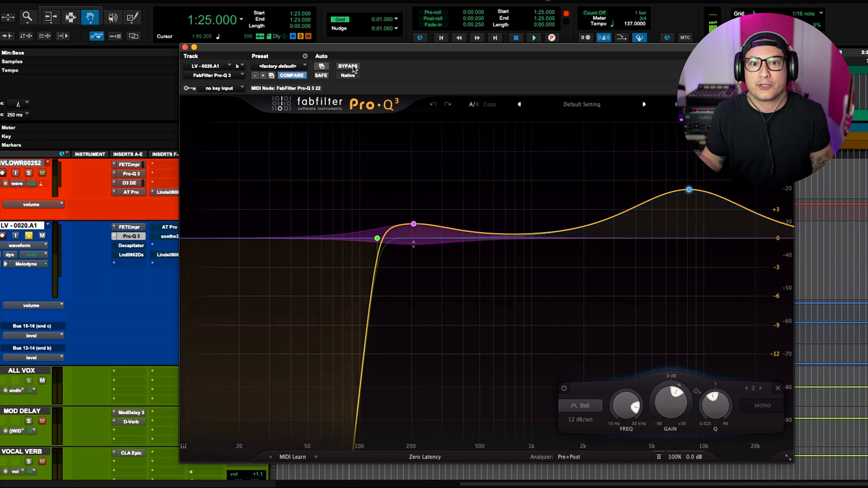
pyautogui.press('space')
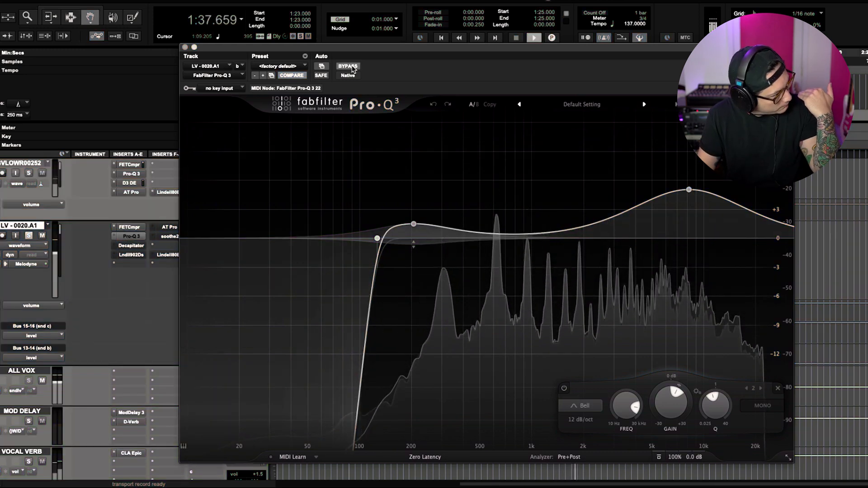
pyautogui.press('space')
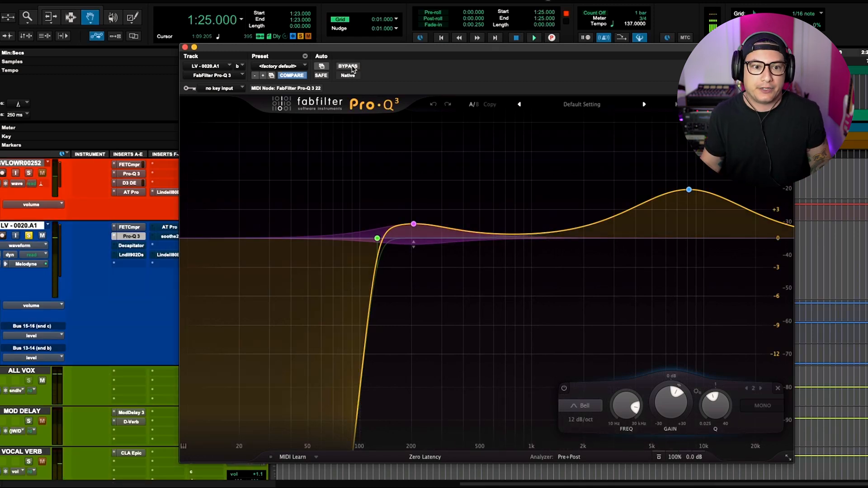
pyautogui.click(185, 47)
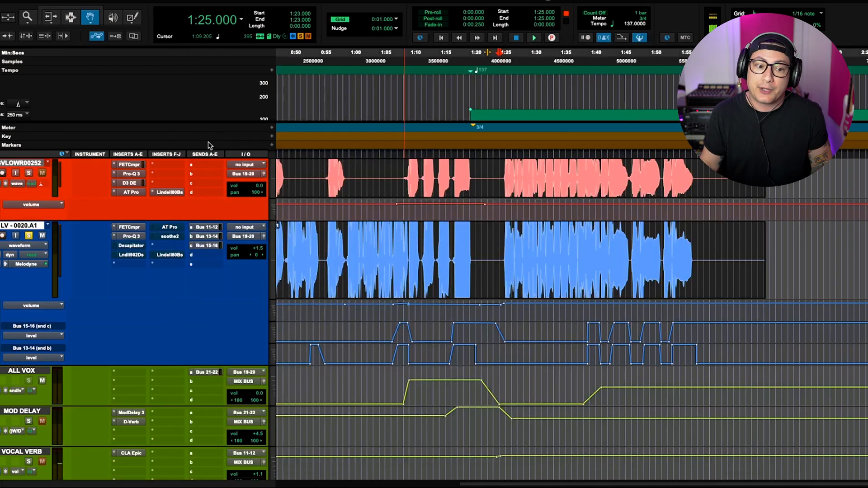
# - Open the Lindell 902 De-esser insert on the lead vocal, audition it during playback, and close it
pyautogui.click(134, 255)
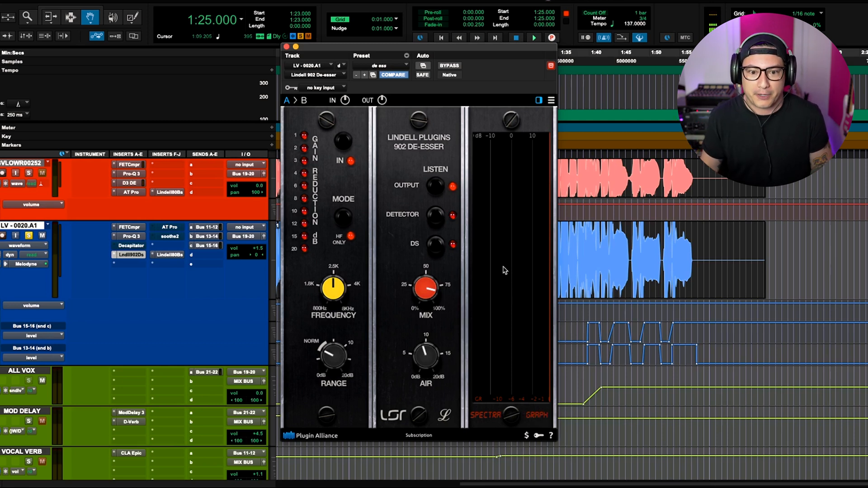
pyautogui.press('space')
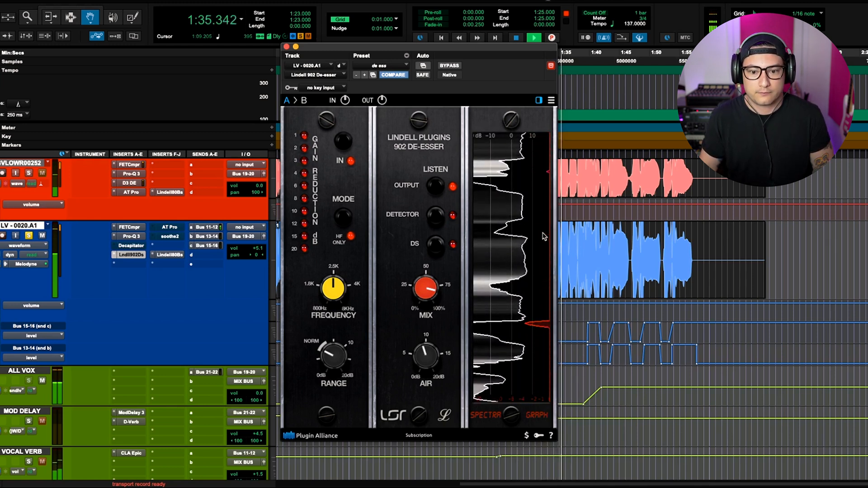
pyautogui.press('space')
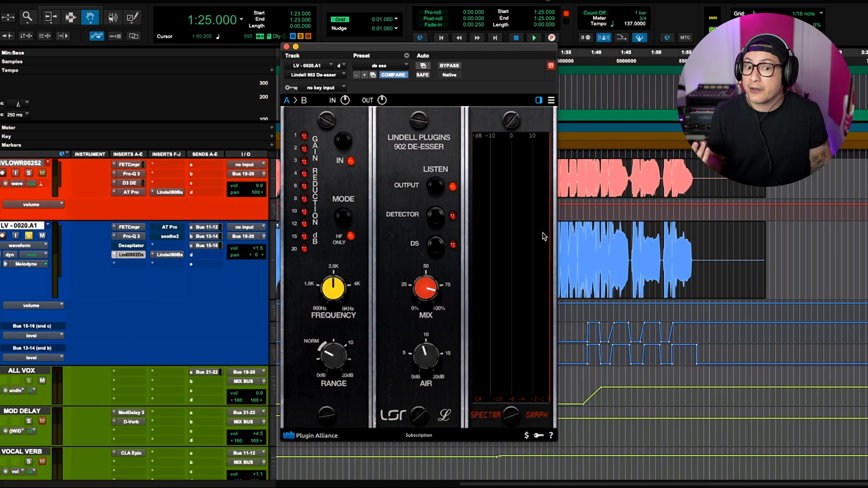
pyautogui.click(286, 46)
# - Open the soothe2 insert on the lead vocal and, with delta monitoring enabled during playback, set depth to -1.7
pyautogui.click(176, 239)
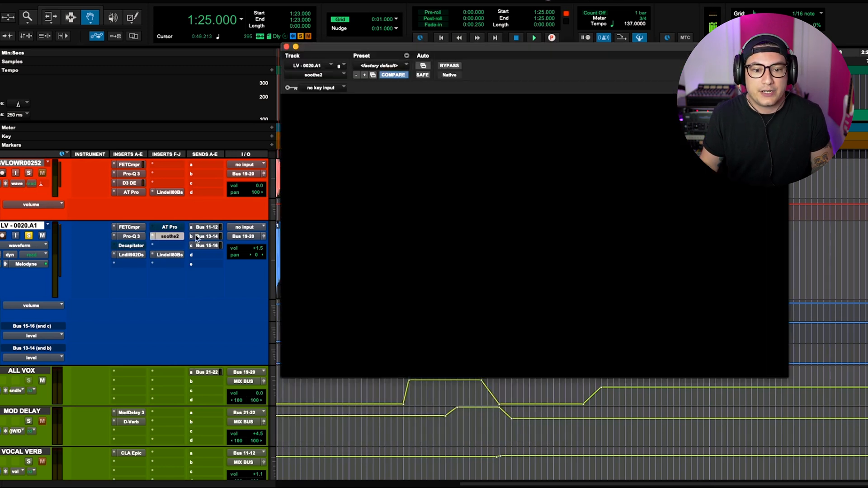
pyautogui.moveTo(460, 54); pyautogui.dragTo(412, 53)
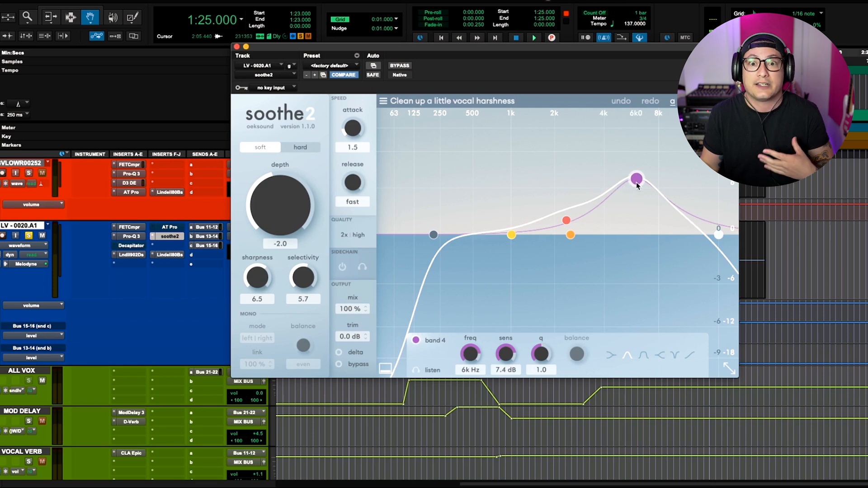
pyautogui.click(339, 352)
pyautogui.press('space')
pyautogui.moveTo(278, 202); pyautogui.dragTo(276, 215)
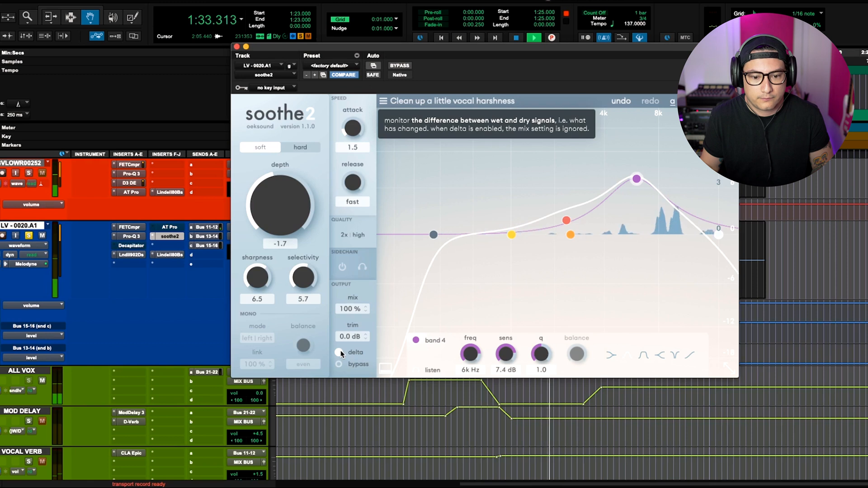
pyautogui.press('space')
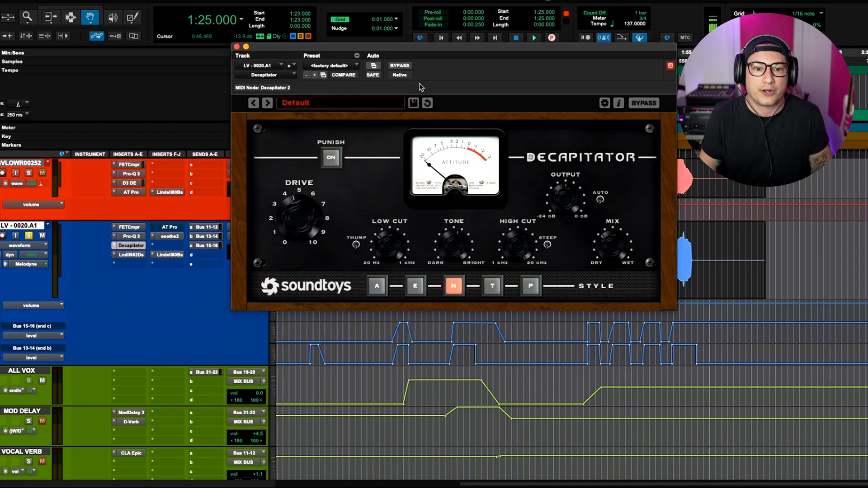
# - Play back the lead vocal with the Decapitator window open to audition its saturation
pyautogui.press('space')
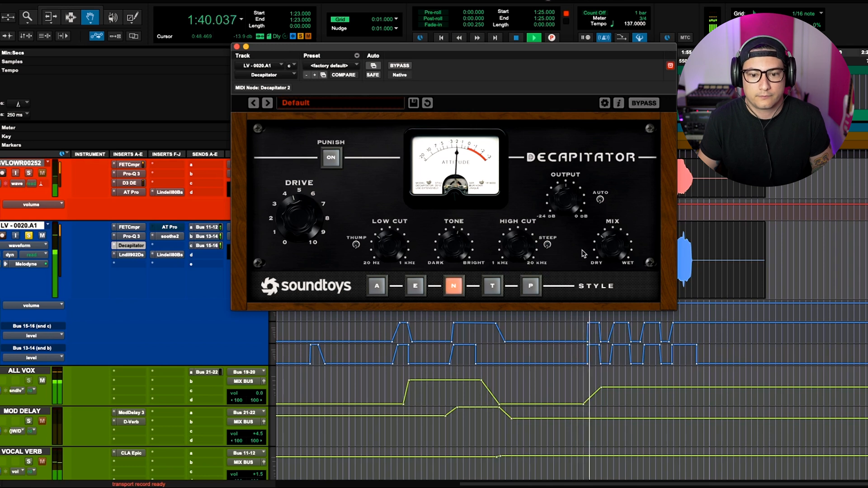
pyautogui.press('space')
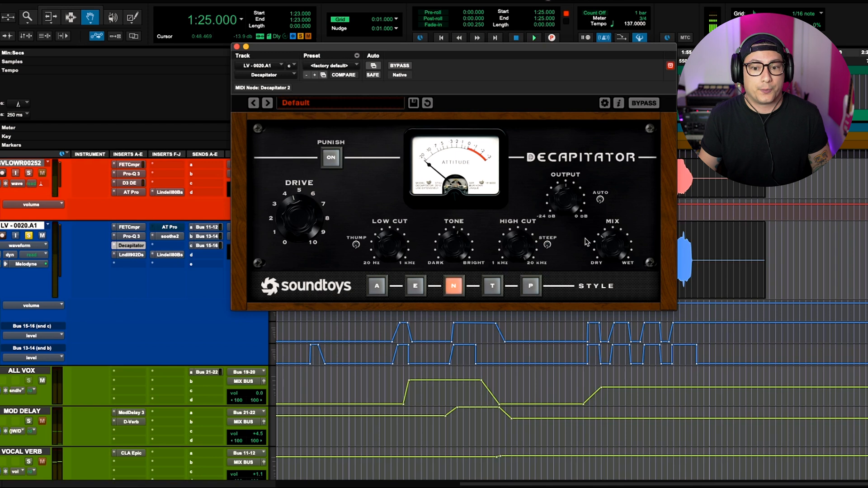
pyautogui.press('space')
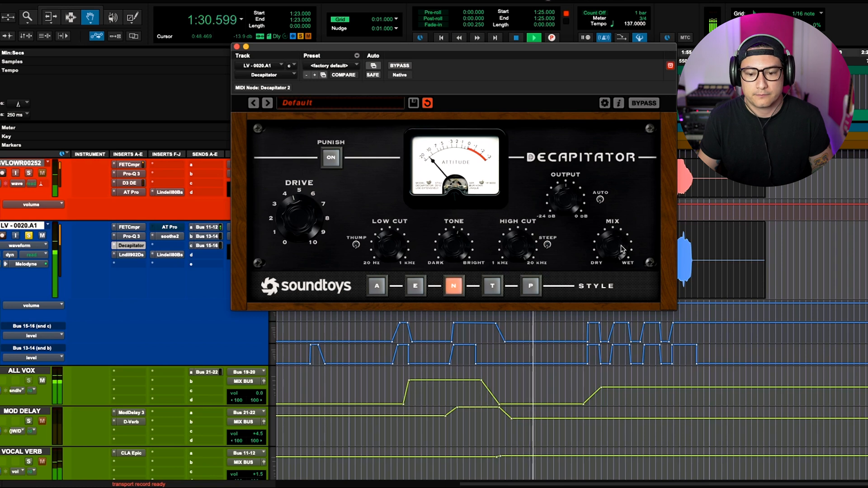
pyautogui.press('space')
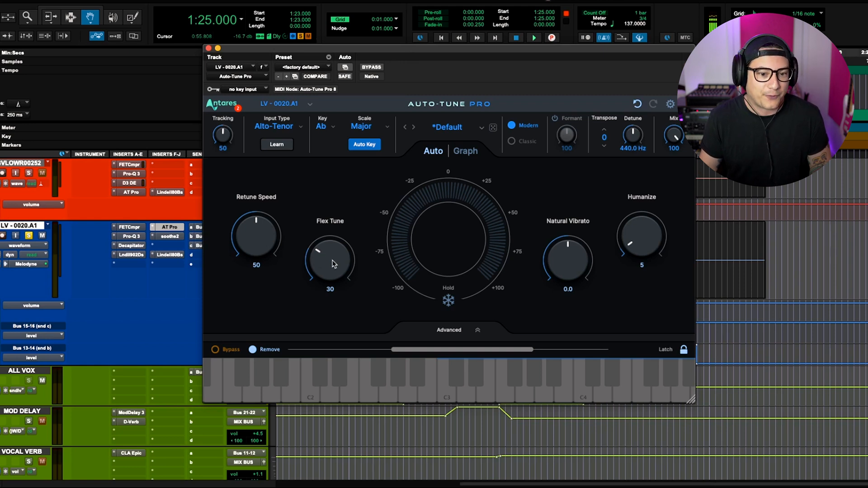
# - Open the Auto-Tune Pro insert on the lead vocal, audition it during playback, and close its window
pyautogui.click(208, 48)
pyautogui.press('space')
pyautogui.click(170, 227)
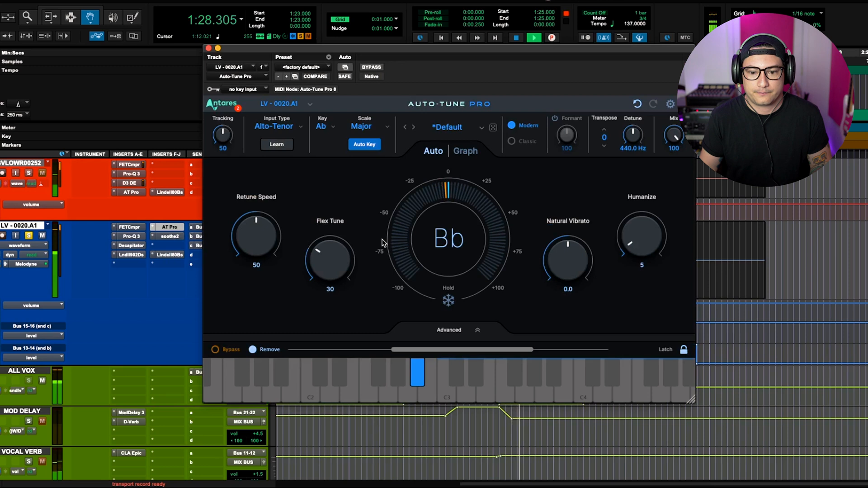
pyautogui.press('space')
pyautogui.click(209, 48)
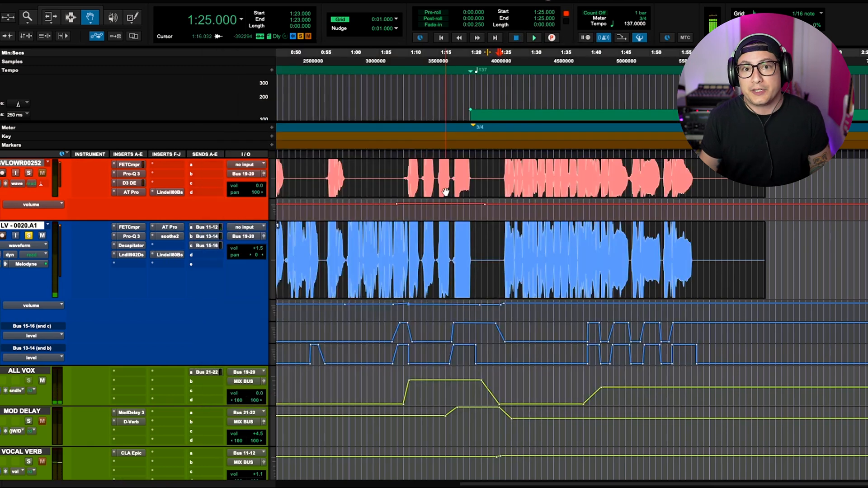
# - Browse the background vocal tracks' insert chains while playing back the session
pyautogui.scroll(5, 398, 267)
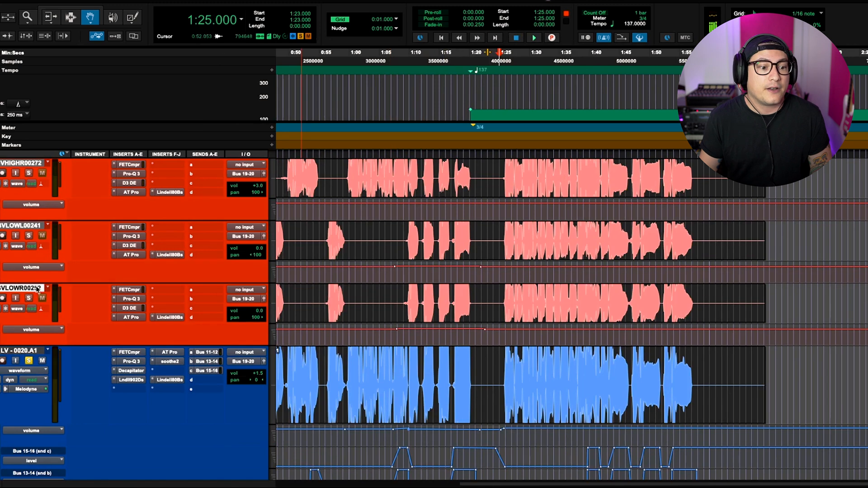
pyautogui.scroll(3, 57, 296)
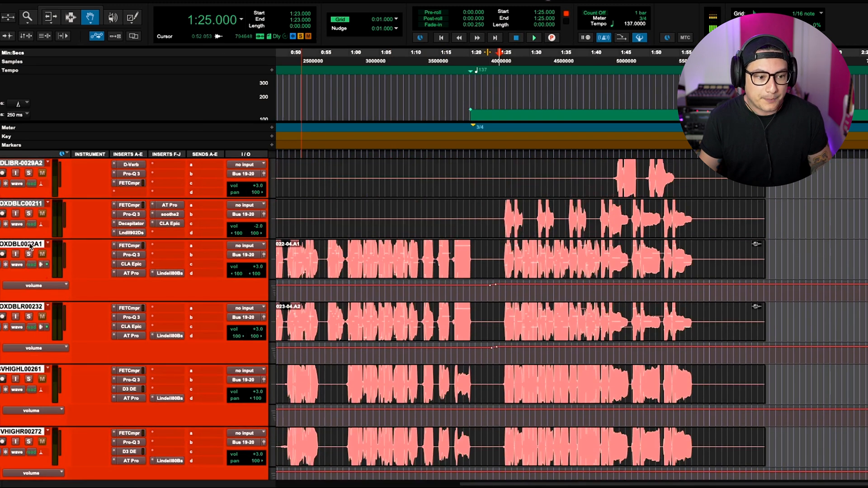
pyautogui.scroll(-5, 264, 327)
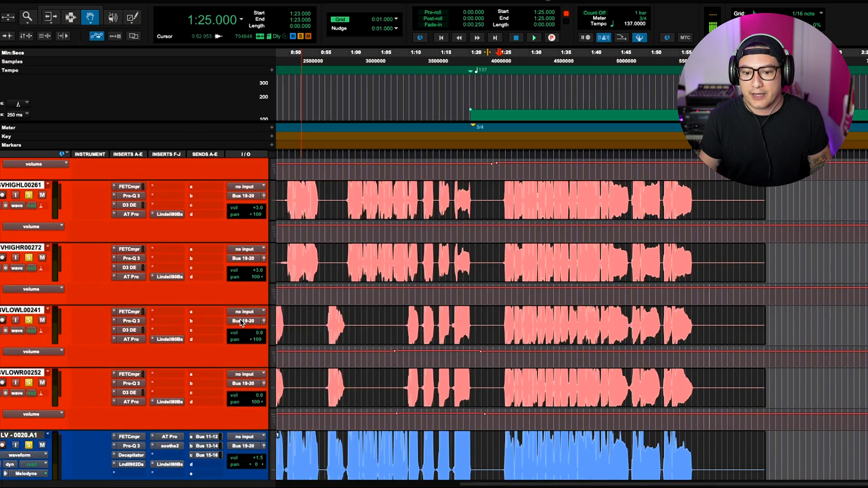
pyautogui.scroll(-1, 243, 321)
pyautogui.scroll(4, 242, 321)
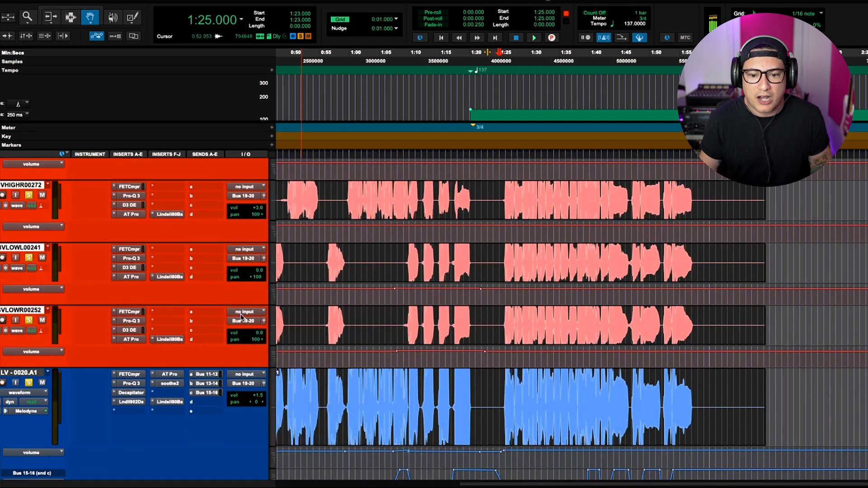
pyautogui.scroll(2, 243, 319)
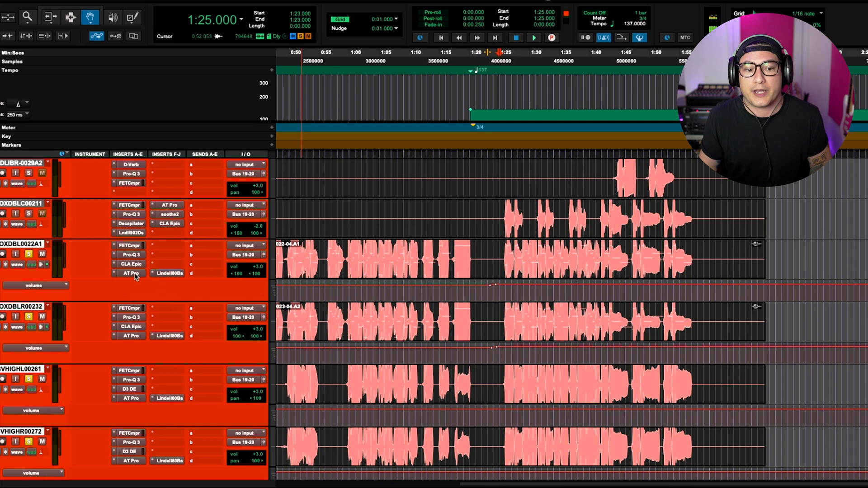
pyautogui.scroll(-10, 135, 276)
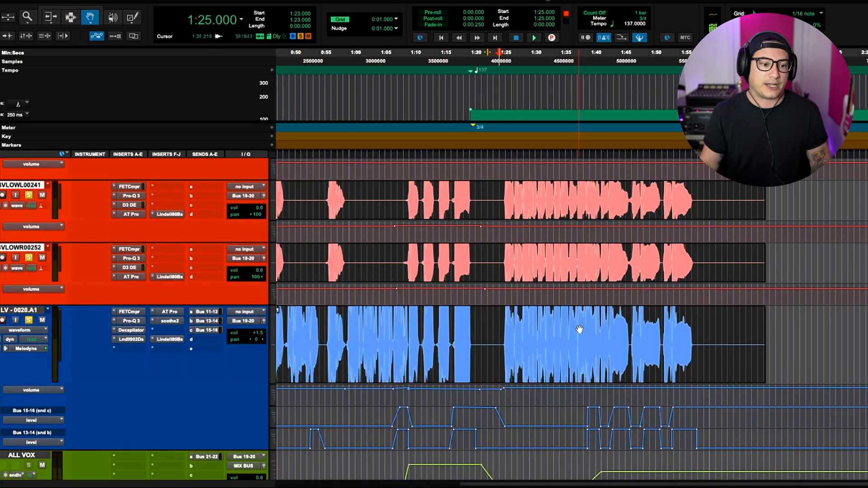
pyautogui.press('space')
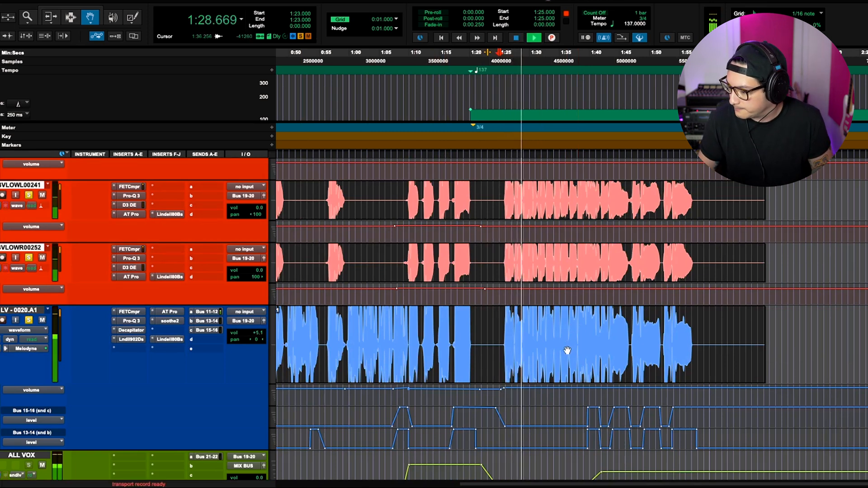
pyautogui.scroll(5, 572, 327)
pyautogui.scroll(2, 570, 347)
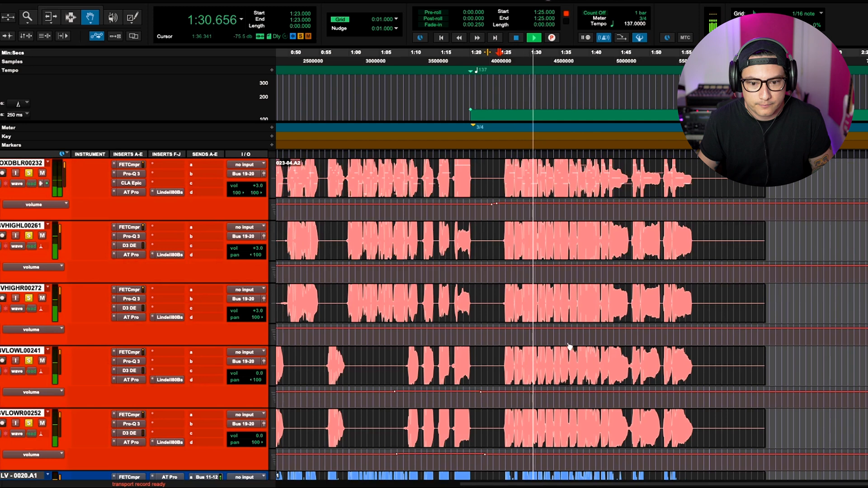
pyautogui.scroll(-3, 565, 352)
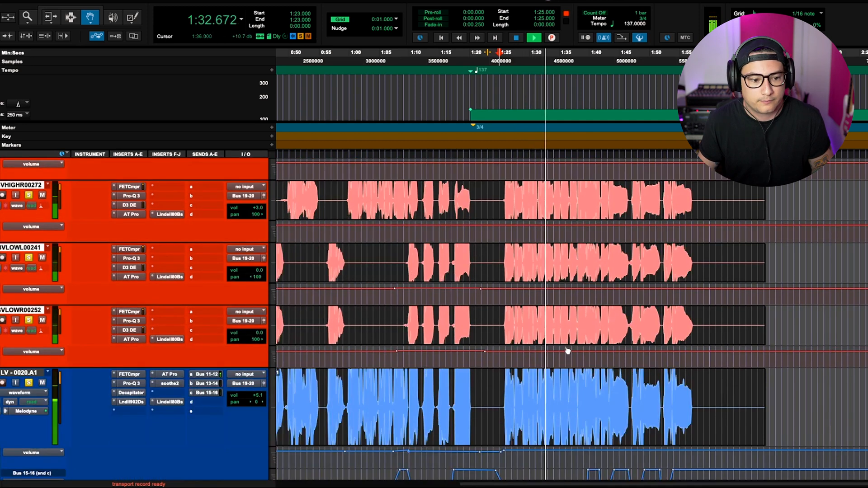
# - Scroll through the background vocal tracks while starting and stopping playback
pyautogui.scroll(-1, 570, 349)
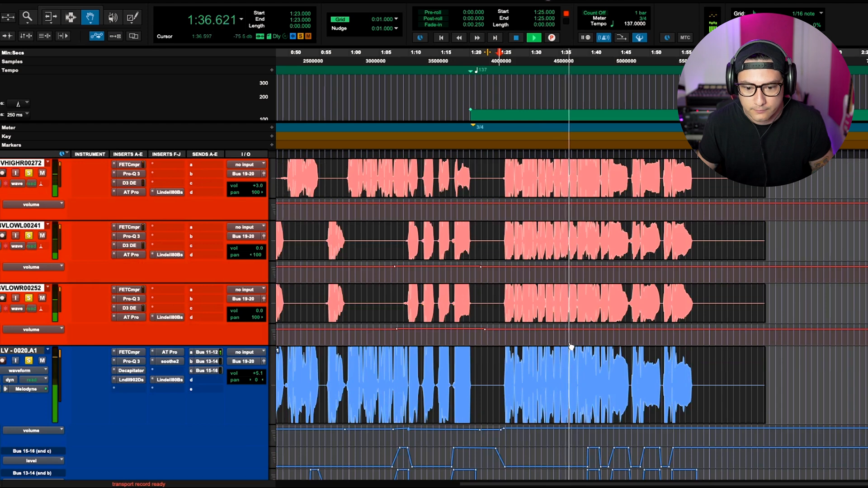
pyautogui.press('space')
pyautogui.scroll(3, 567, 354)
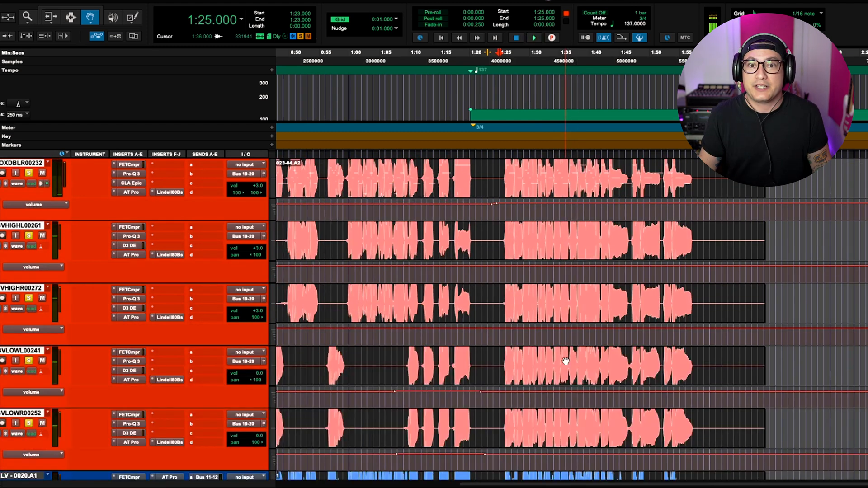
pyautogui.scroll(-2, 397, 358)
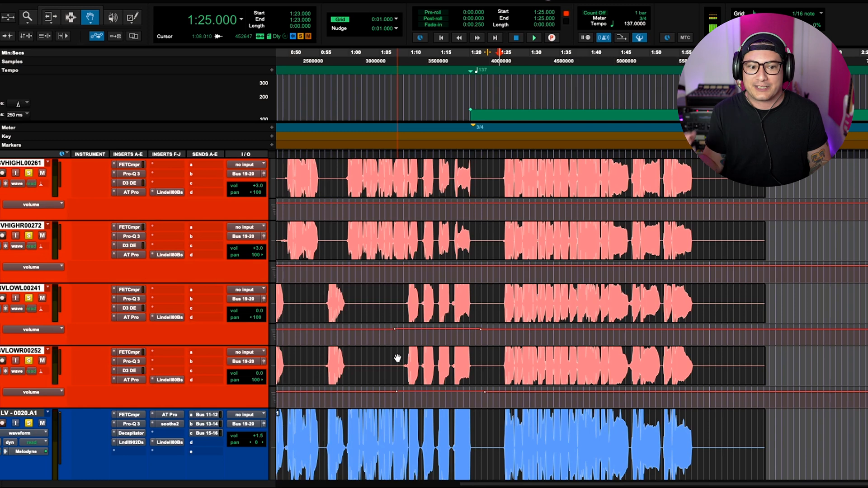
pyautogui.scroll(4, 218, 301)
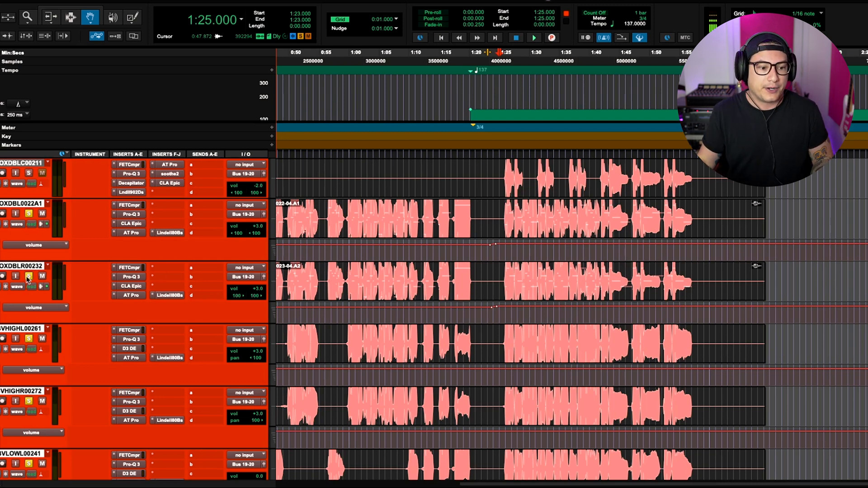
pyautogui.press('space')
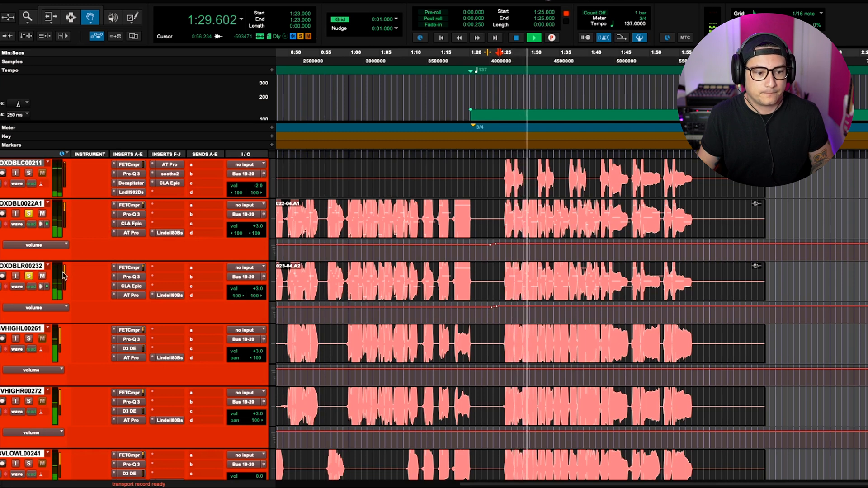
# - Solo individual background vocal tracks one at a time and audition them during playback
pyautogui.click(29, 276)
pyautogui.press('space')
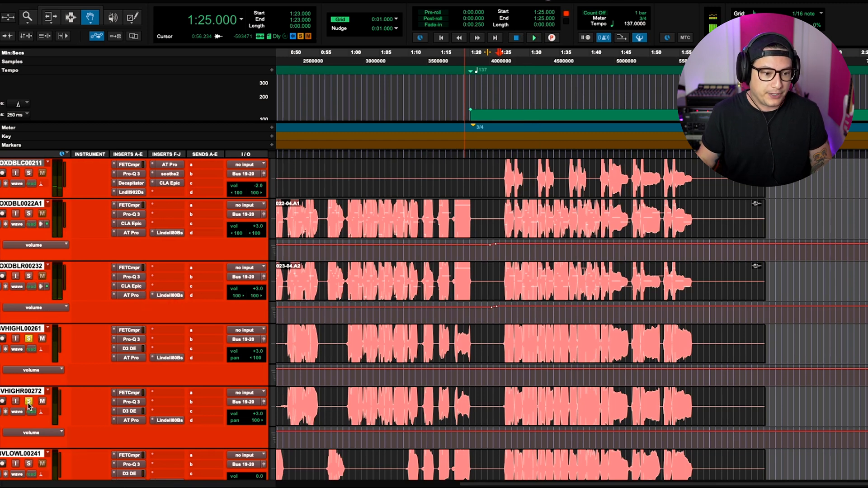
pyautogui.press('space')
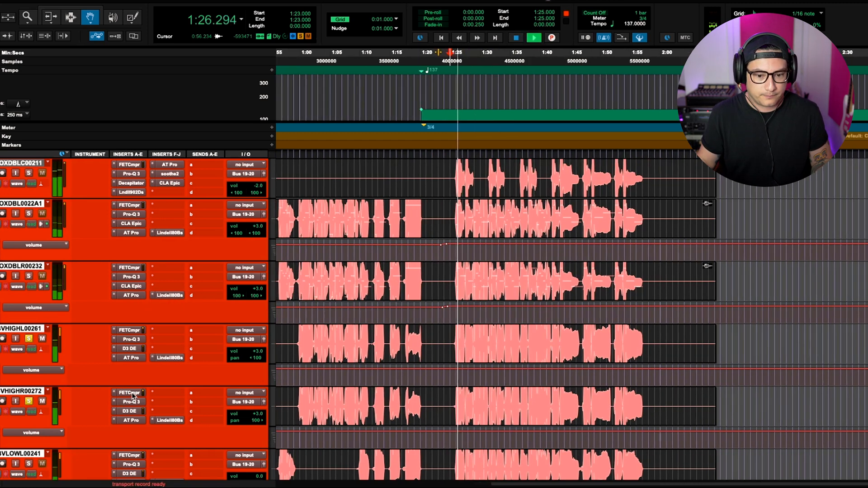
pyautogui.press('space')
pyautogui.click(29, 340)
pyautogui.scroll(-3, 33, 389)
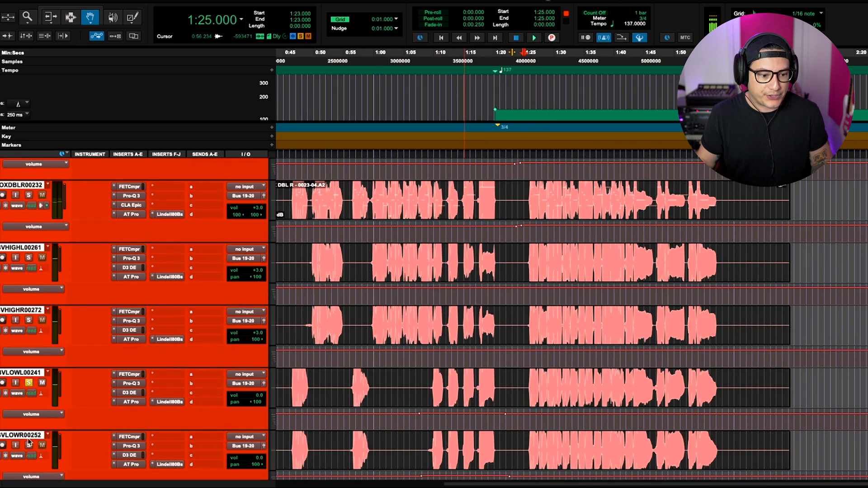
pyautogui.press('space')
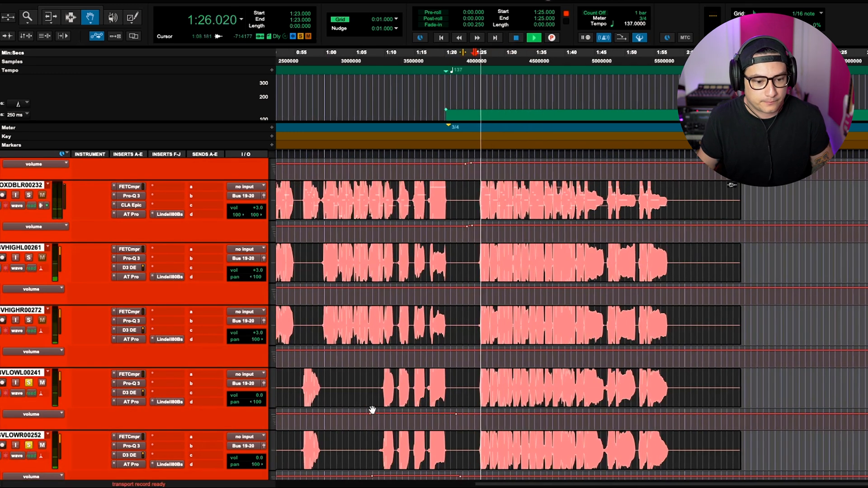
pyautogui.scroll(-1, 335, 409)
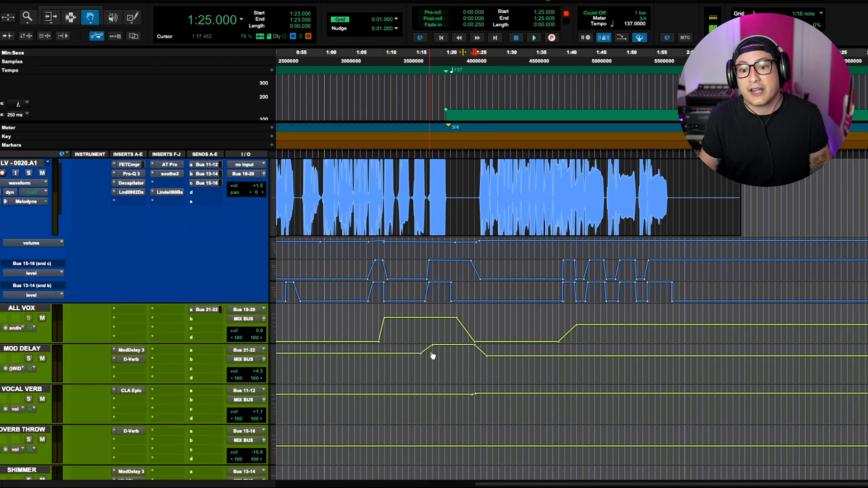
# - Move the playhead to 1:26 and play back the lead vocal together with its effect return tracks
pyautogui.scroll(3, 479, 360)
pyautogui.scroll(-2, 485, 360)
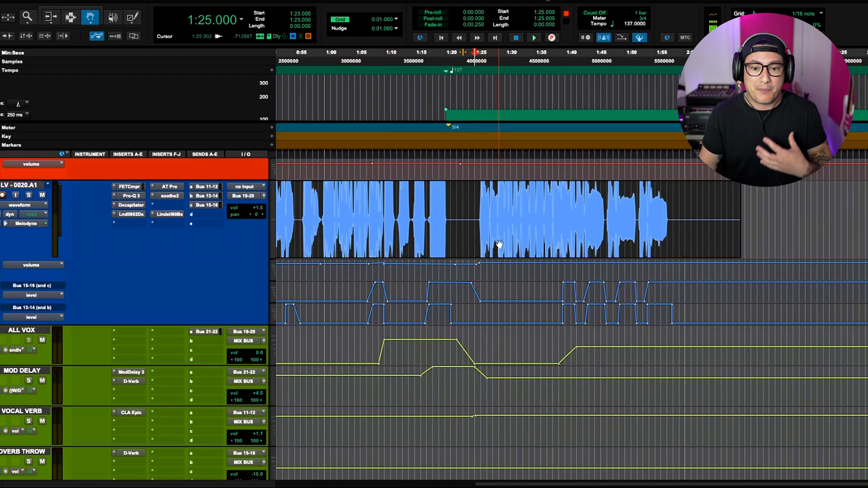
pyautogui.click(481, 52)
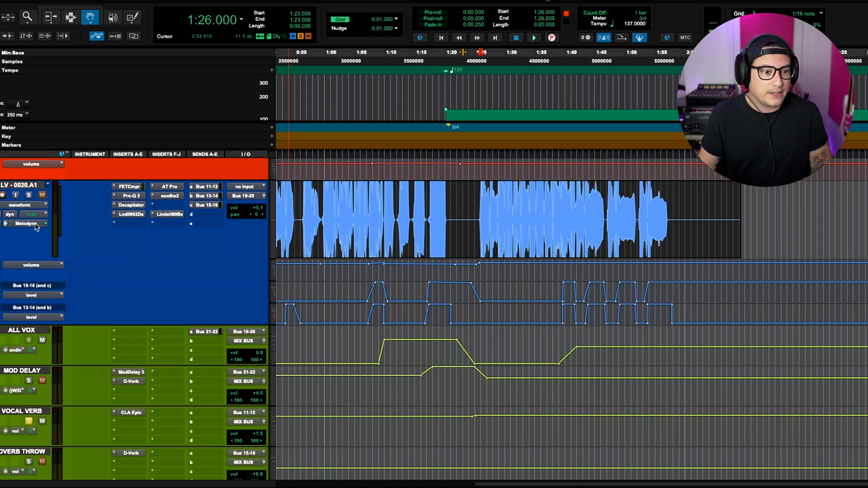
pyautogui.press('space')
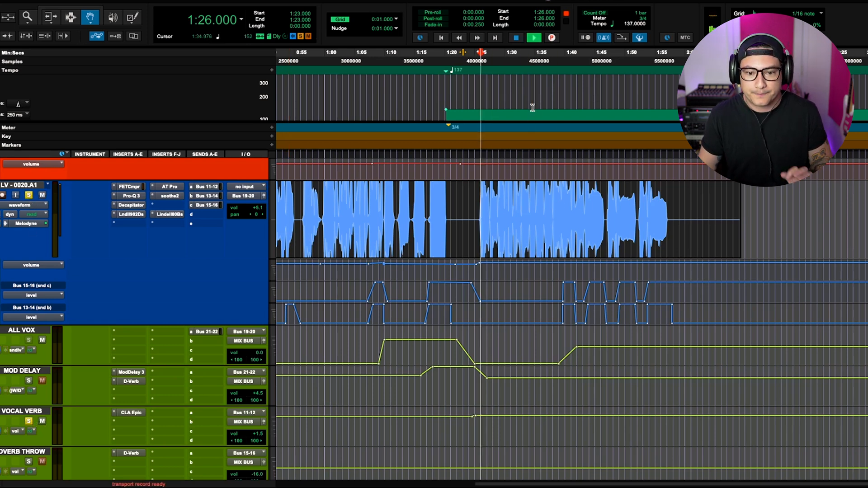
pyautogui.scroll(-1, 163, 391)
pyautogui.scroll(-4, 163, 391)
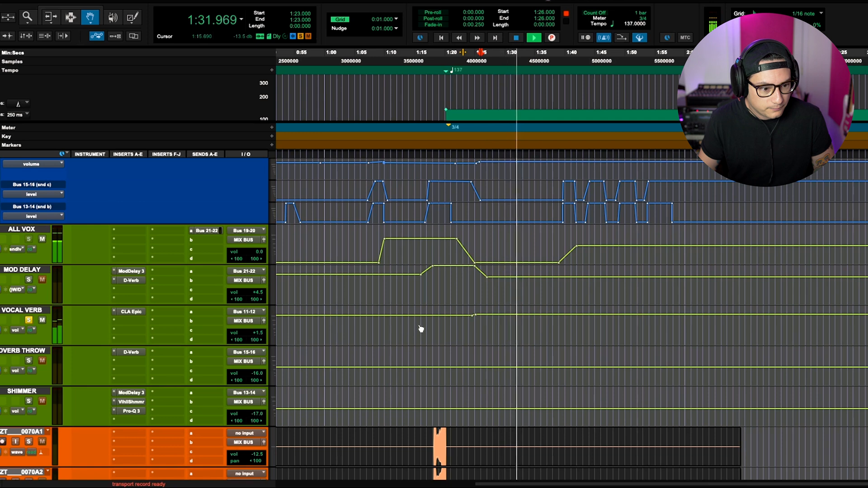
pyautogui.press('space')
# - Open the CLA Epic insert on the VOCAL VERB return, view its delay and reverb modules, and close it
pyautogui.click(132, 312)
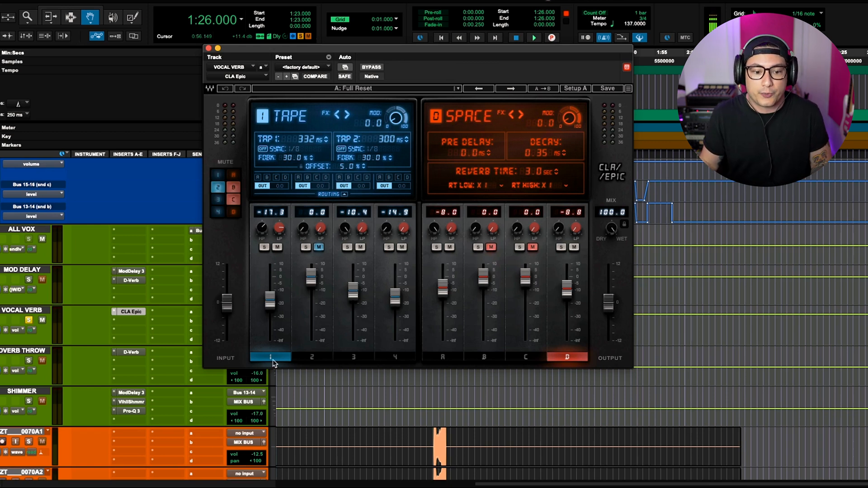
pyautogui.click(353, 357)
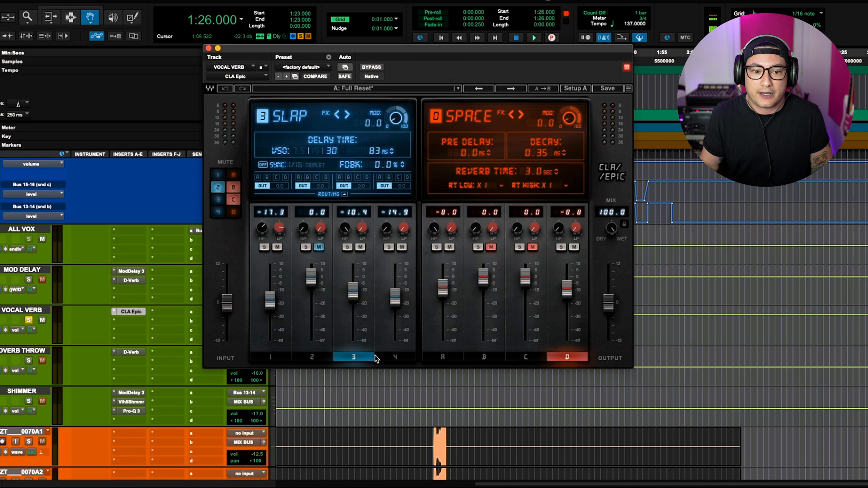
pyautogui.click(393, 358)
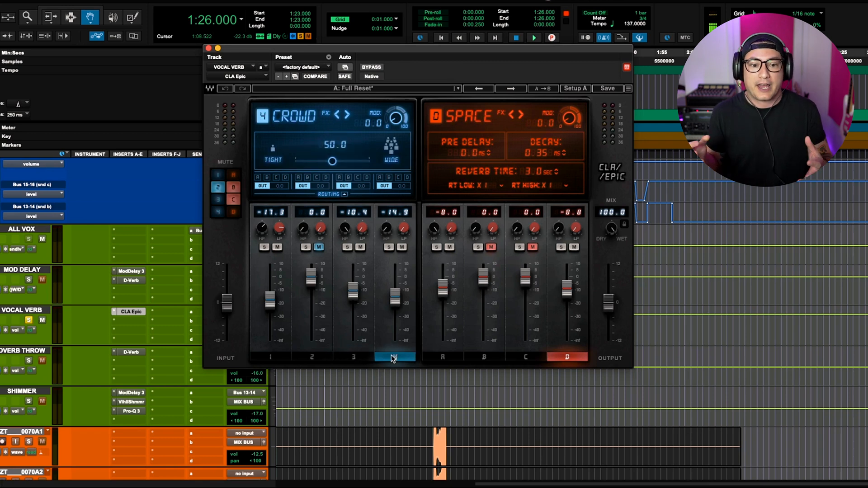
pyautogui.click(442, 357)
pyautogui.moveTo(458, 51); pyautogui.dragTo(425, 54)
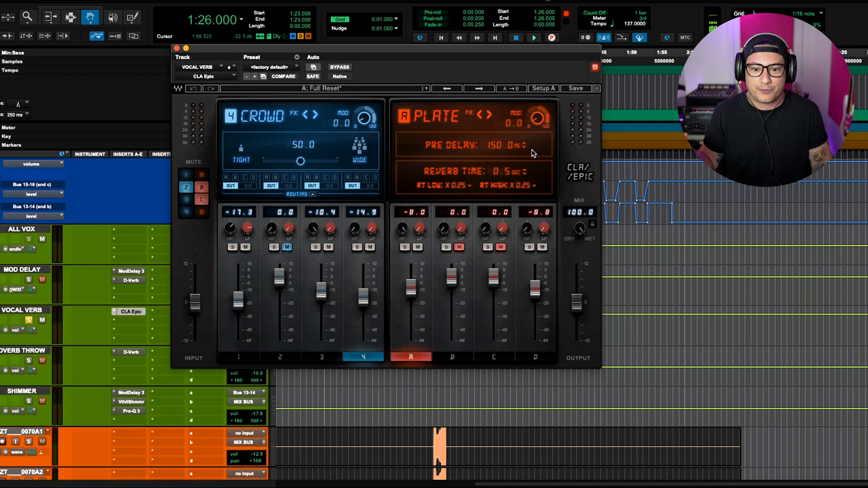
pyautogui.click(536, 359)
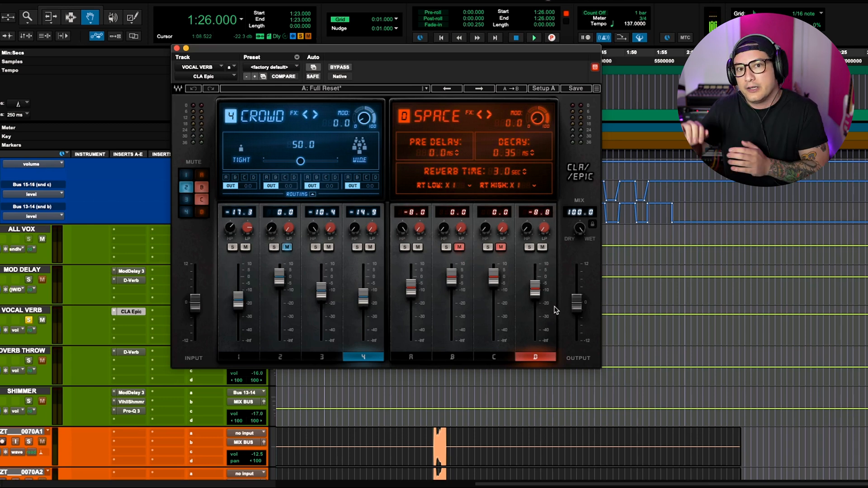
pyautogui.click(177, 48)
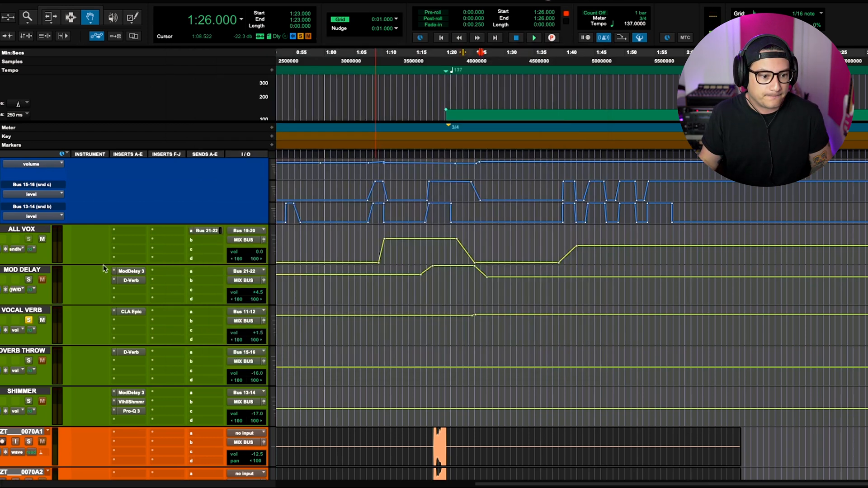
# - Play back the session from 1:05 while scrolling between the lead vocal and the effect returns
pyautogui.press('space')
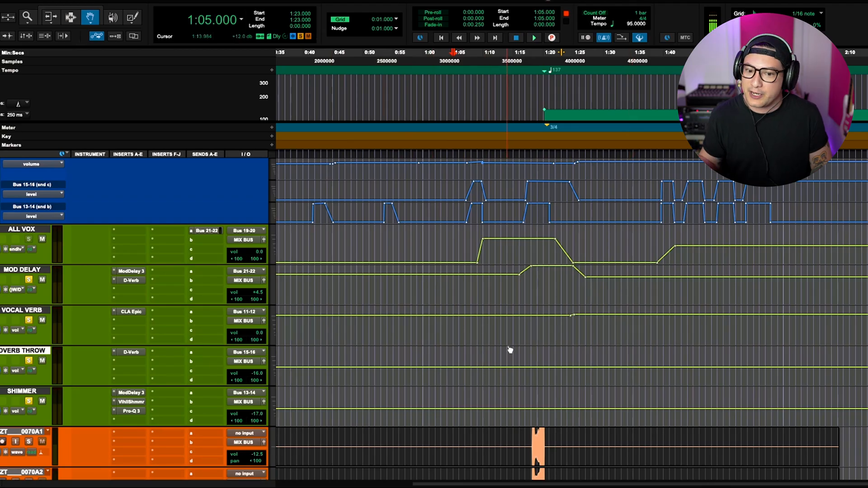
pyautogui.scroll(5, 208, 332)
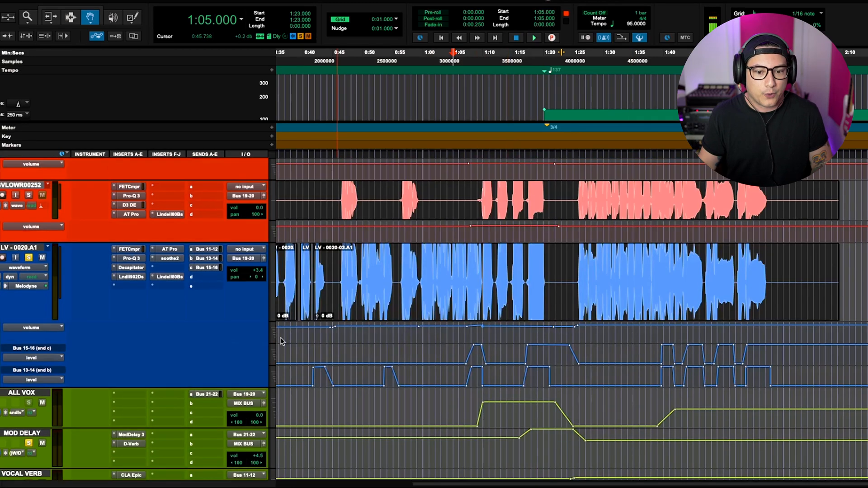
pyautogui.press('space')
pyautogui.scroll(-3, 282, 340)
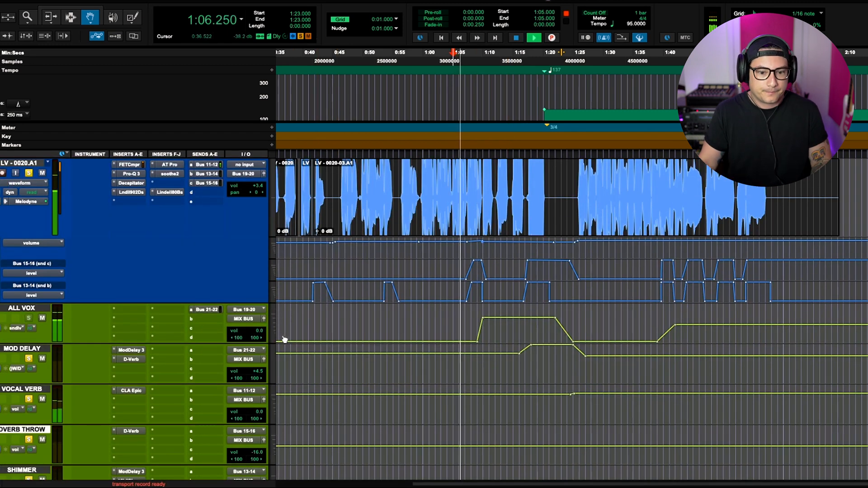
pyautogui.scroll(-3, 335, 345)
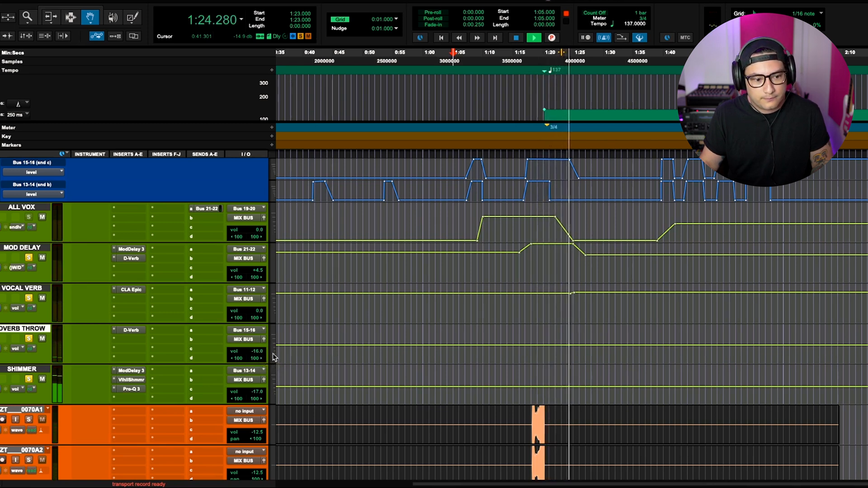
pyautogui.press('space')
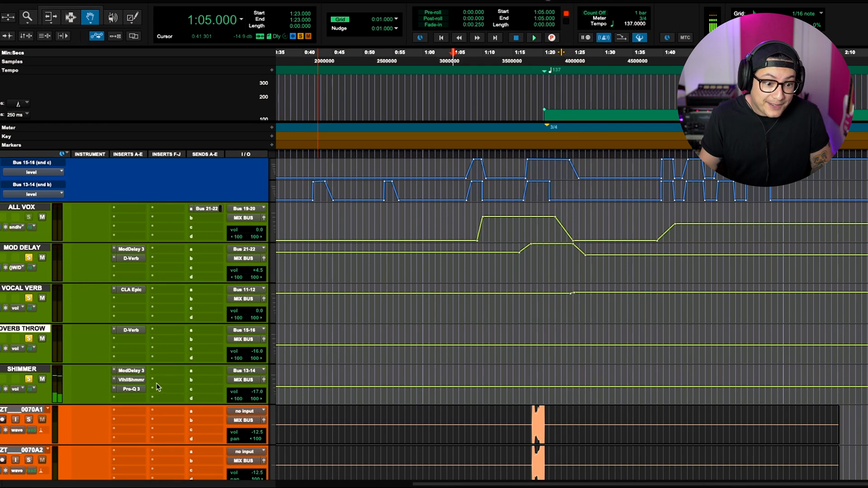
# - Open the D-Verb insert on the reverb throw return and audition it during playback from 1:07
pyautogui.click(131, 380)
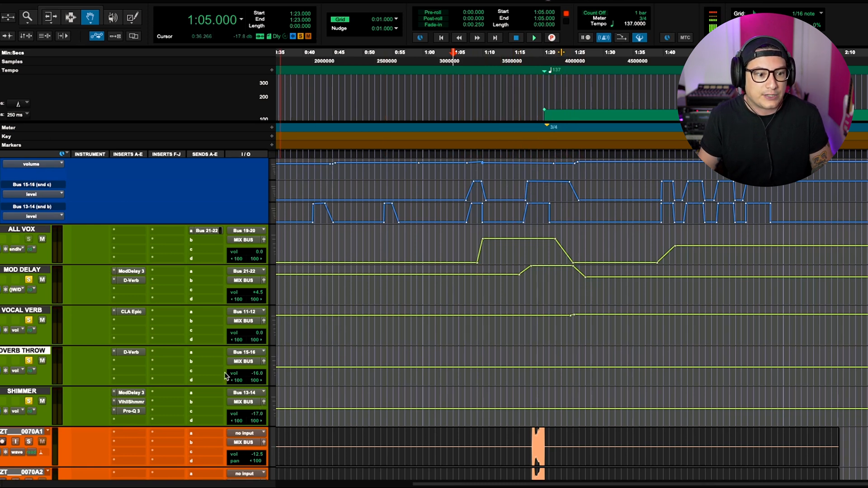
pyautogui.click(23, 230)
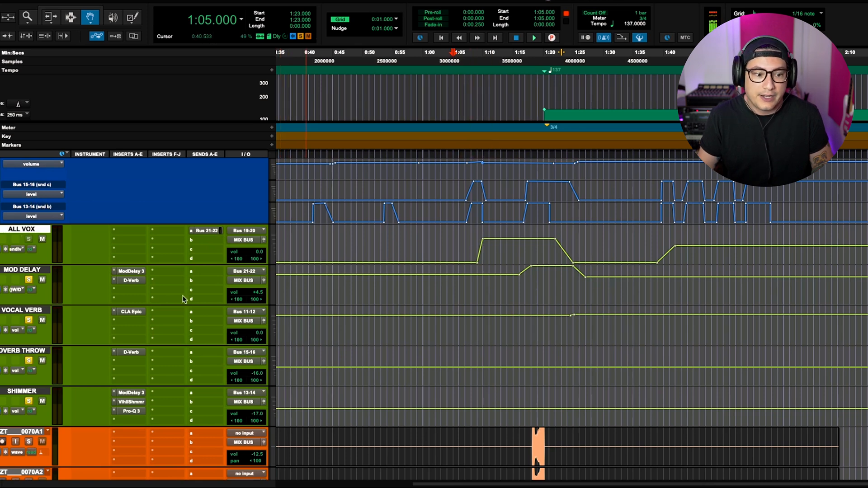
pyautogui.click(45, 270)
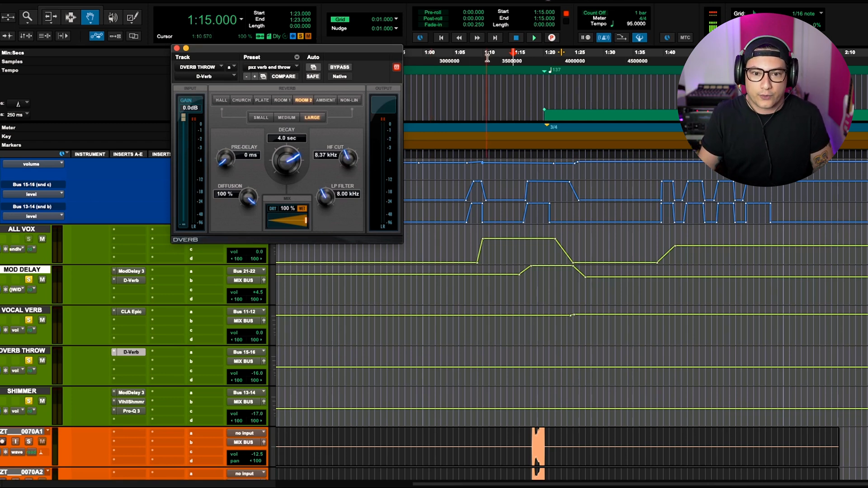
pyautogui.click(463, 54)
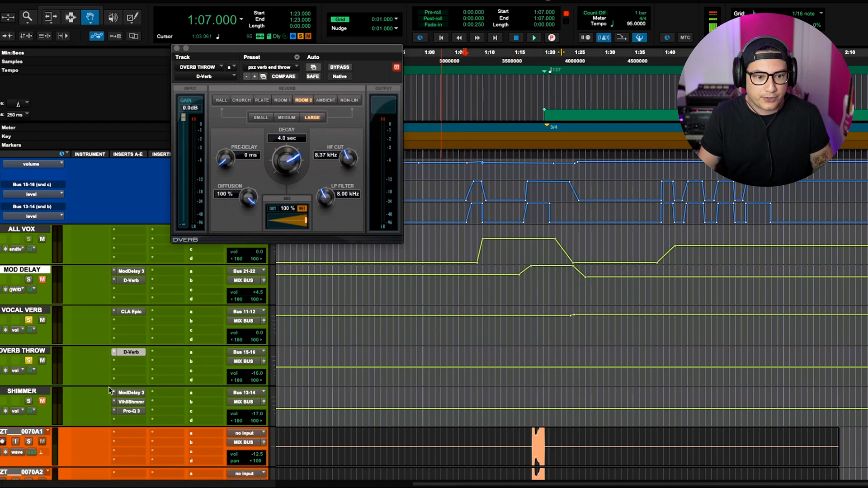
pyautogui.press('space')
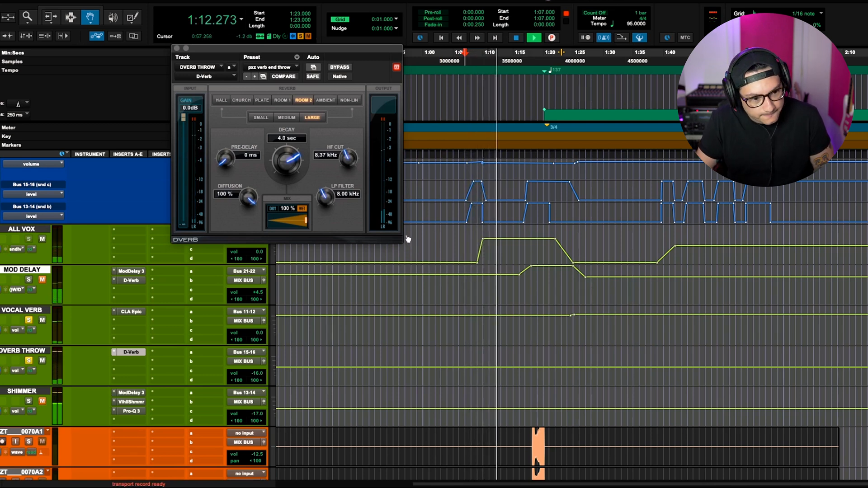
pyautogui.press('space')
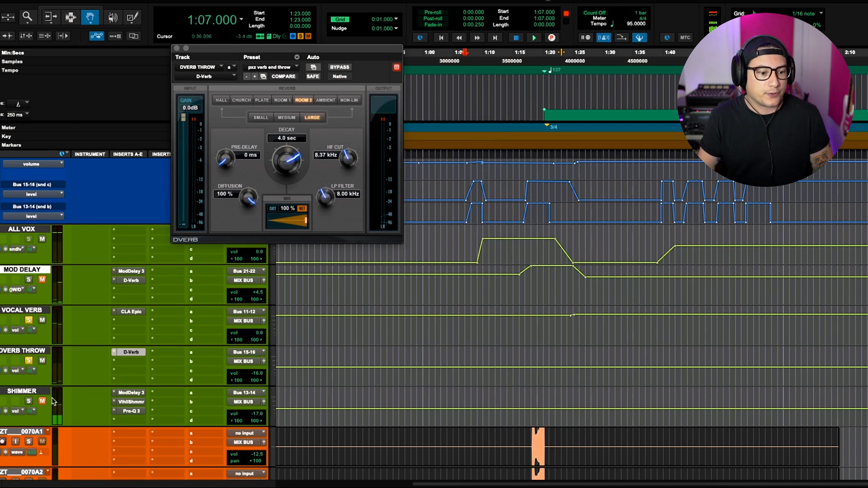
# - Open the Valhalla Shimmer insert on the SHIMMER return, audition it during playback, and close its window
pyautogui.click(127, 402)
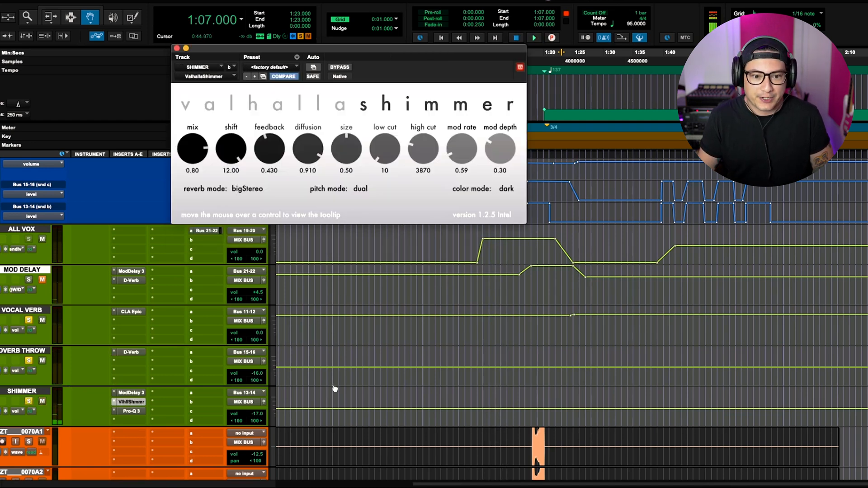
pyautogui.press('space')
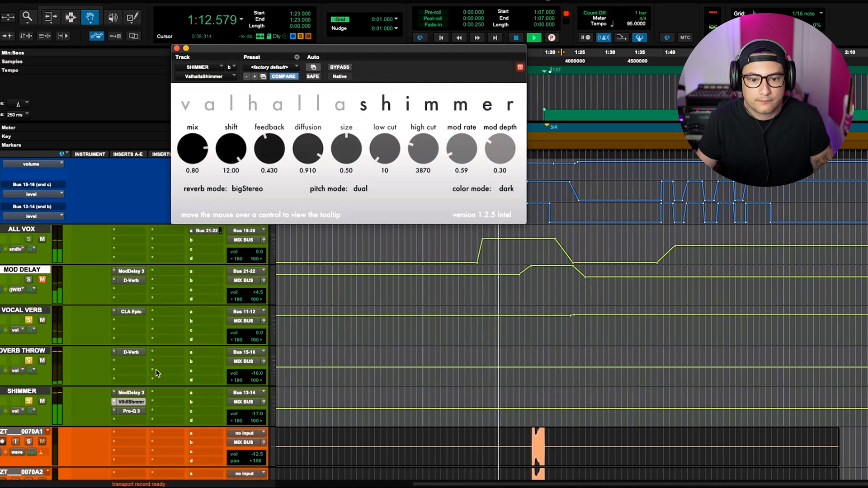
pyautogui.press('space')
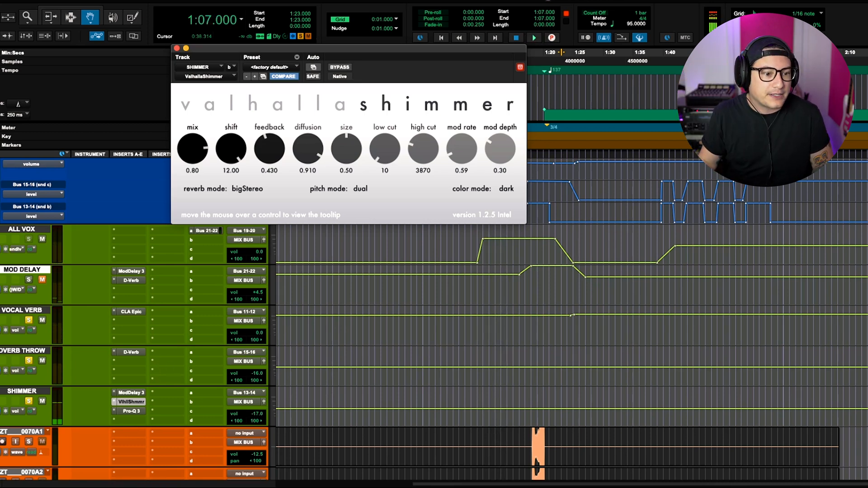
pyautogui.click(177, 49)
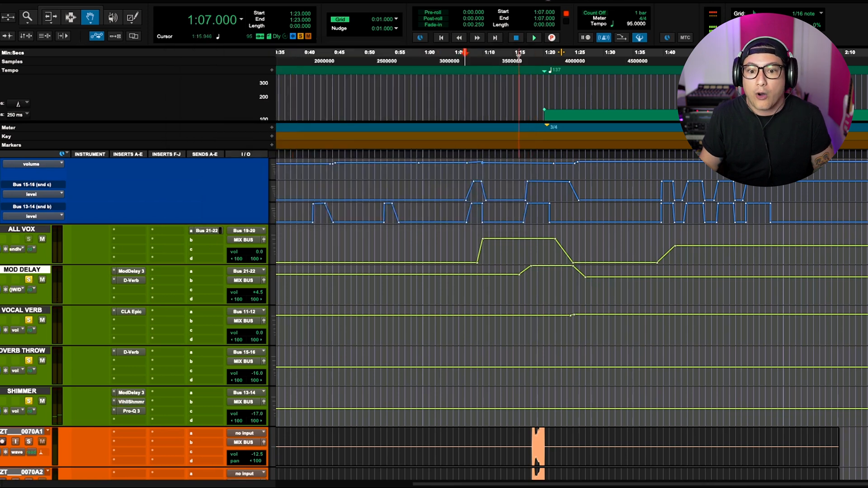
# - Play back the session from 1:09 while scrolling between the lead vocal, background vocals and the effect returns
pyautogui.scroll(5, 149, 198)
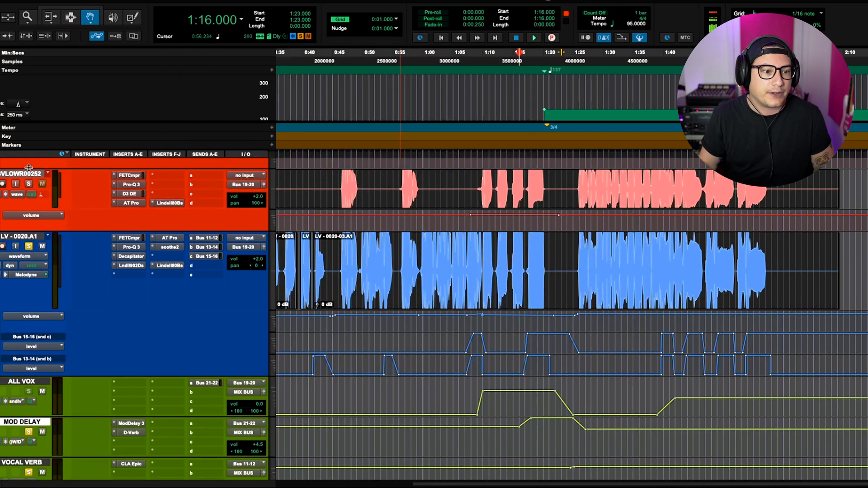
pyautogui.scroll(10, 32, 197)
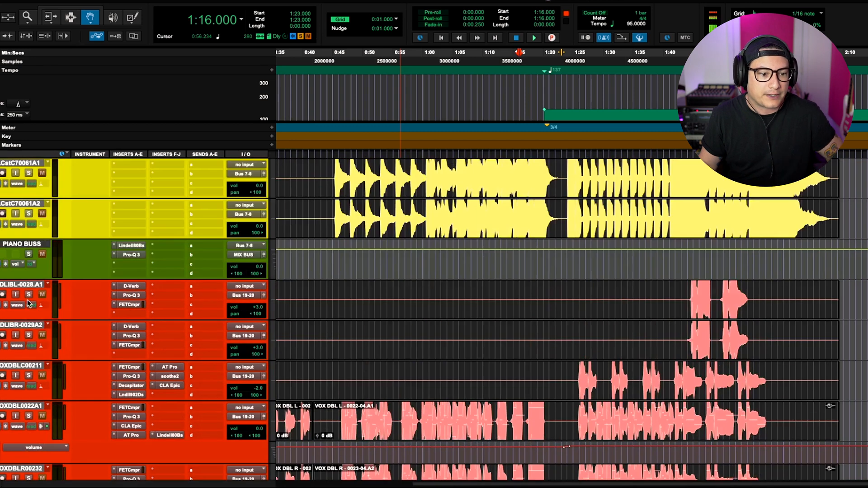
pyautogui.scroll(-10, 520, 369)
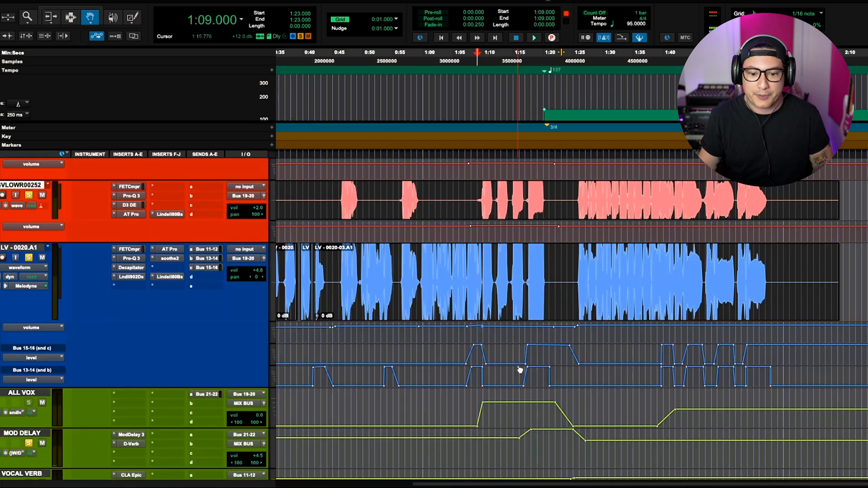
pyautogui.press('space')
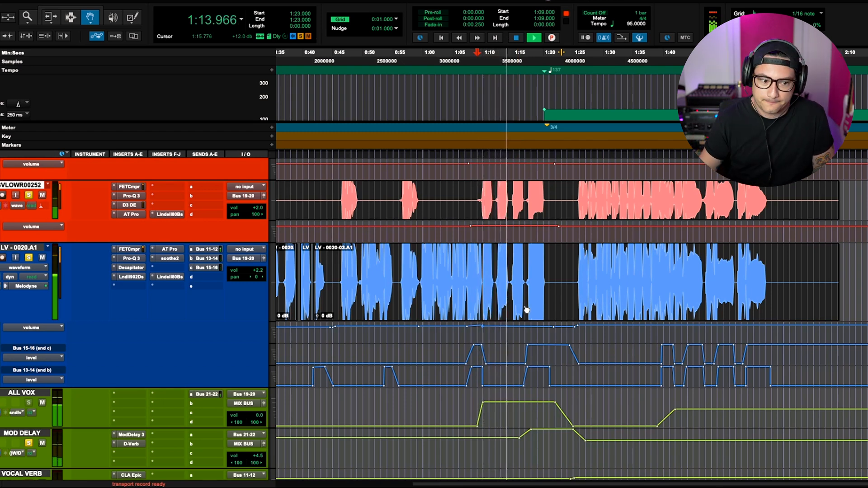
pyautogui.scroll(-2, 523, 306)
pyautogui.scroll(-5, 523, 306)
pyautogui.scroll(-1, 523, 305)
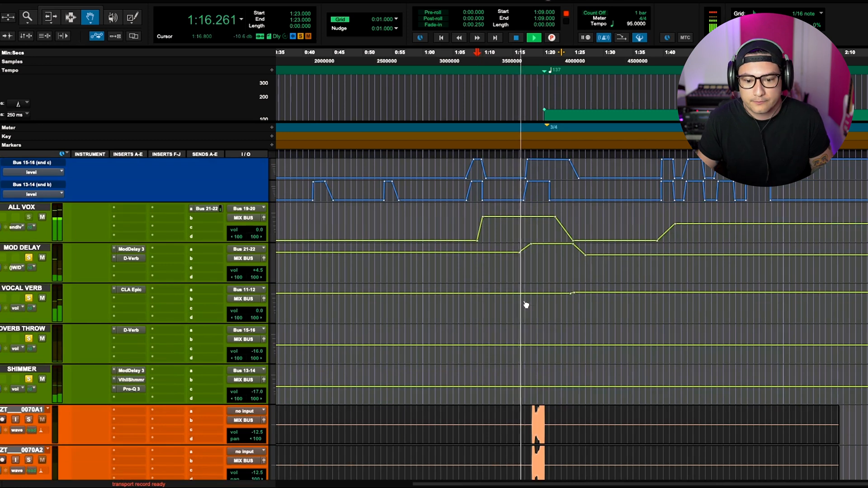
# - Listen to playback from 1:17 while scrolling through the drum, mix bus, instrument and background vocal tracks
pyautogui.scroll(-1, 524, 305)
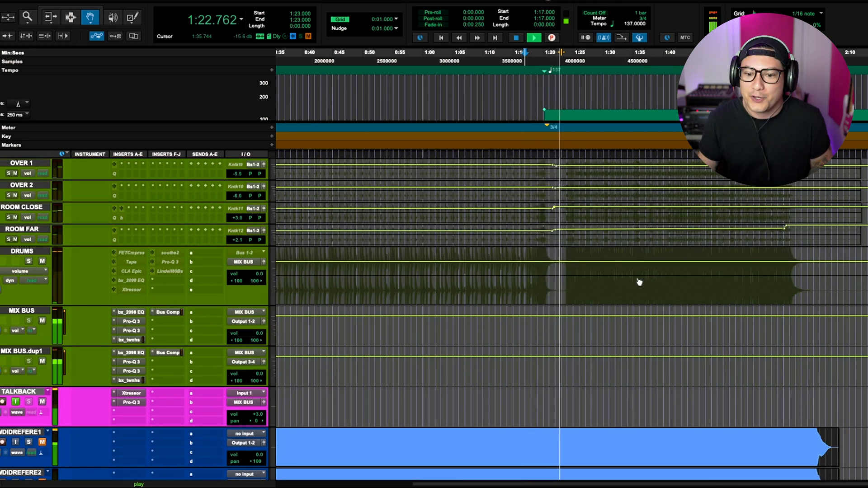
pyautogui.scroll(4, 636, 291)
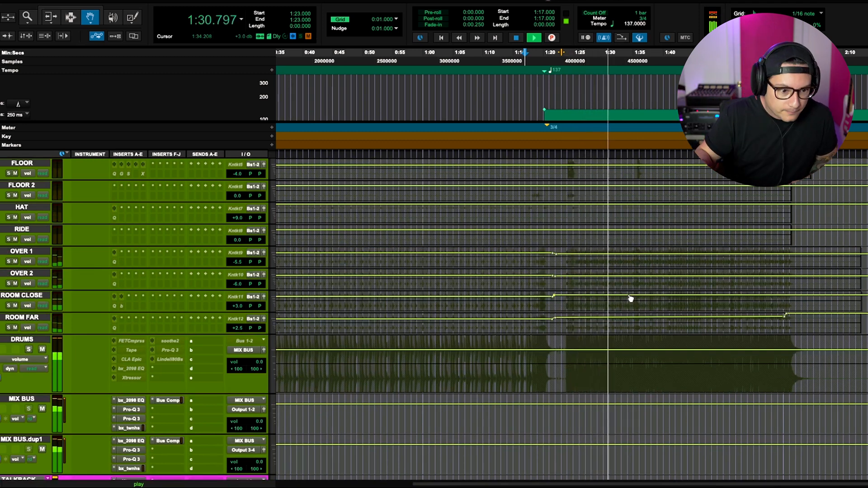
pyautogui.scroll(-15, 402, 325)
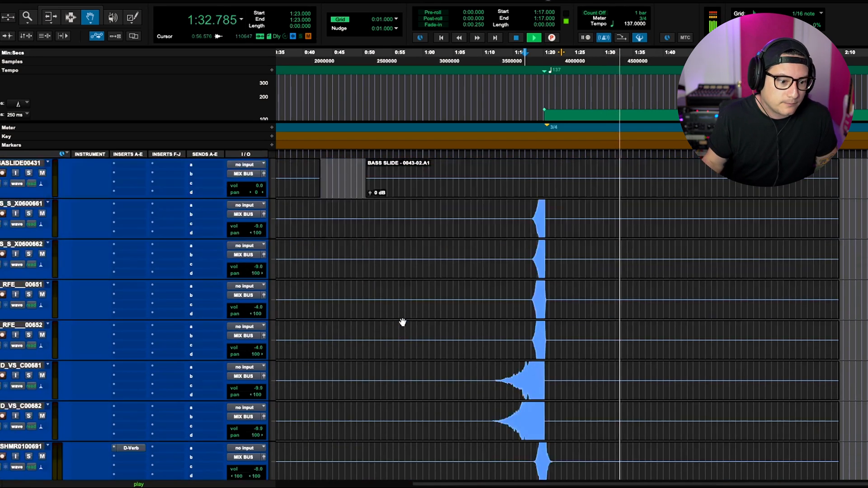
pyautogui.scroll(-2, 405, 322)
pyautogui.scroll(6, 518, 334)
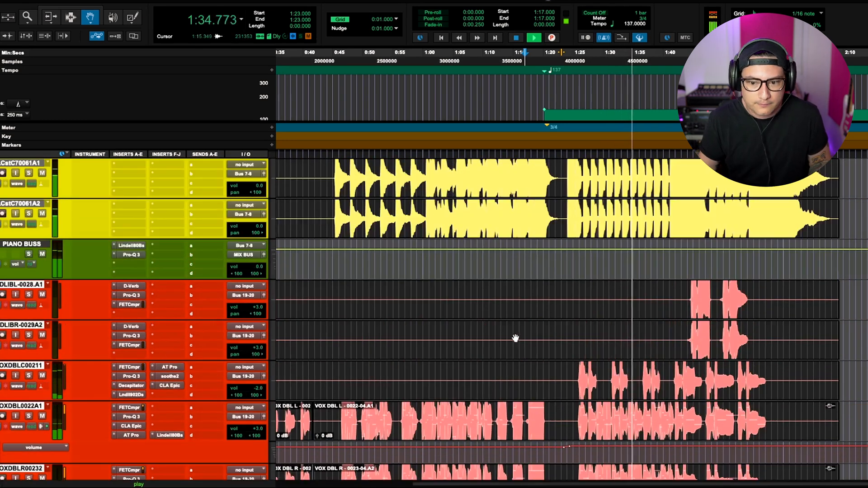
pyautogui.scroll(-10, 515, 338)
pyautogui.scroll(-8, 516, 338)
pyautogui.scroll(3, 516, 339)
pyautogui.scroll(-3, 513, 339)
pyautogui.scroll(1, 508, 338)
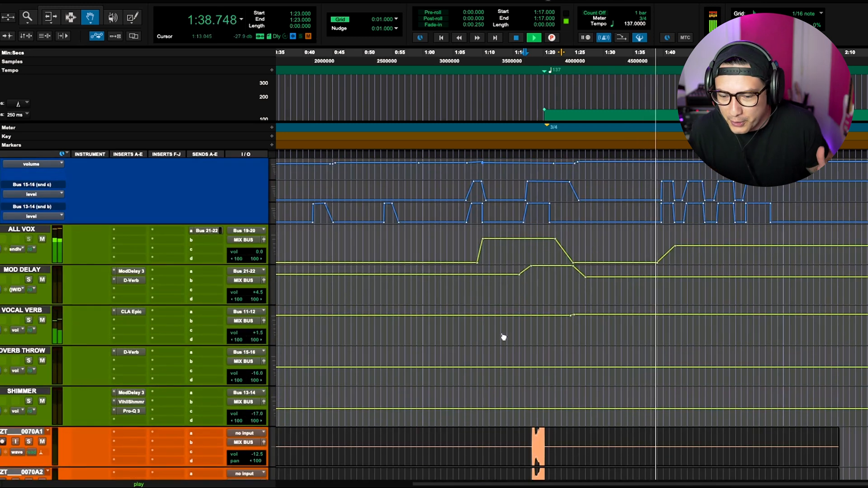
pyautogui.scroll(5, 507, 341)
pyautogui.scroll(4, 508, 345)
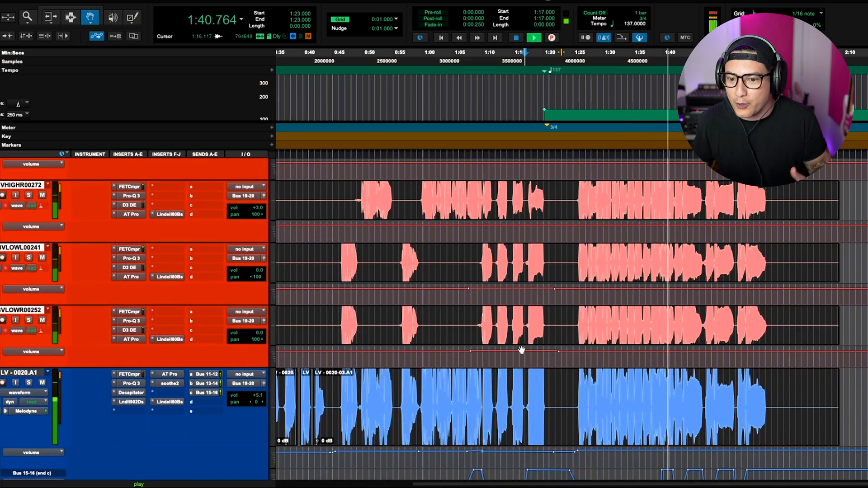
pyautogui.scroll(-6, 550, 348)
pyautogui.scroll(-5, 552, 348)
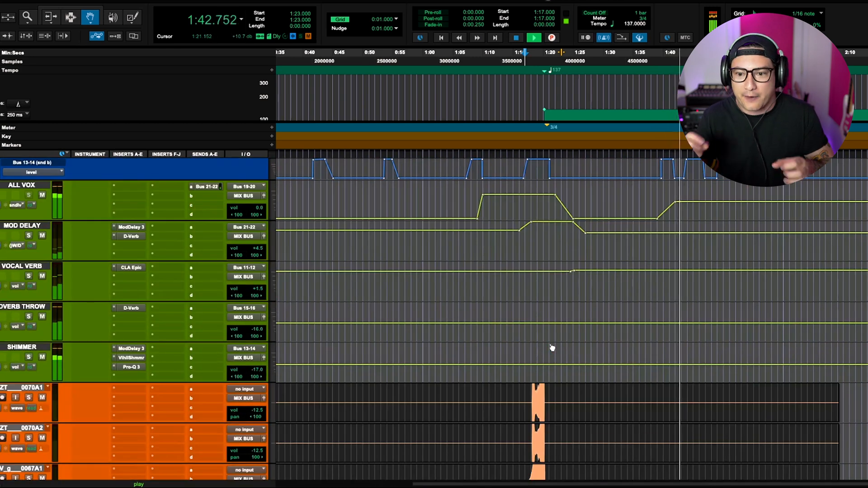
pyautogui.scroll(10, 551, 347)
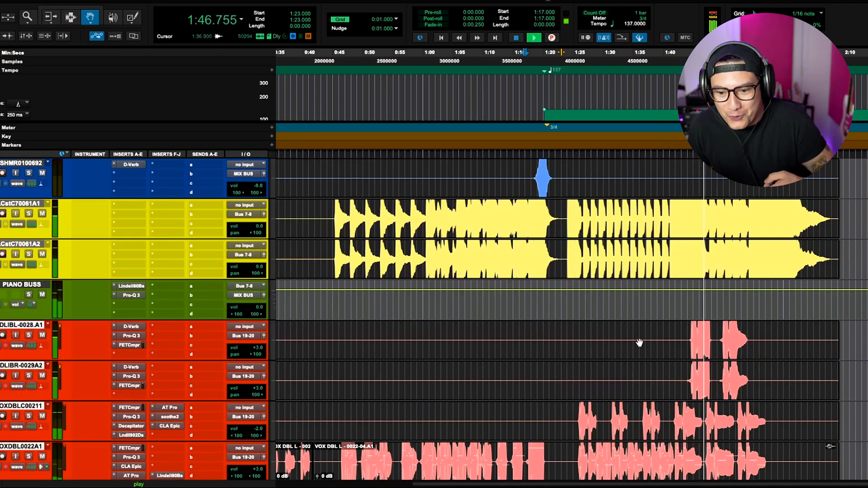
pyautogui.scroll(-2, 639, 342)
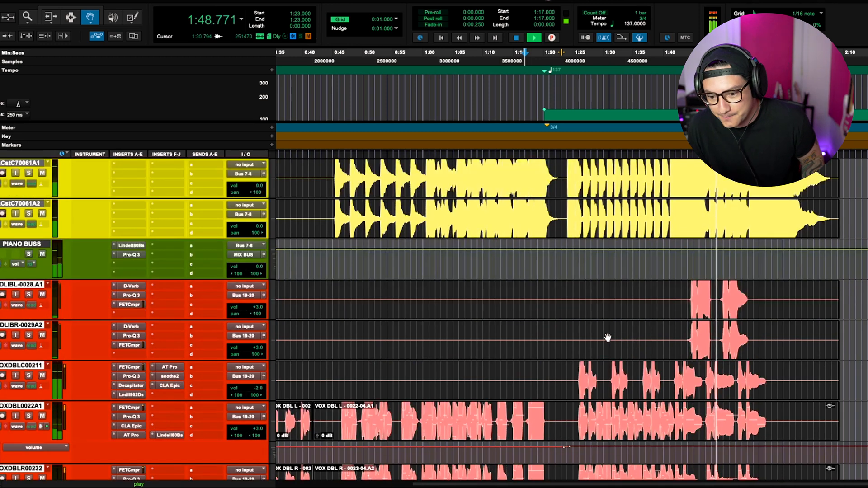
pyautogui.scroll(1, 610, 334)
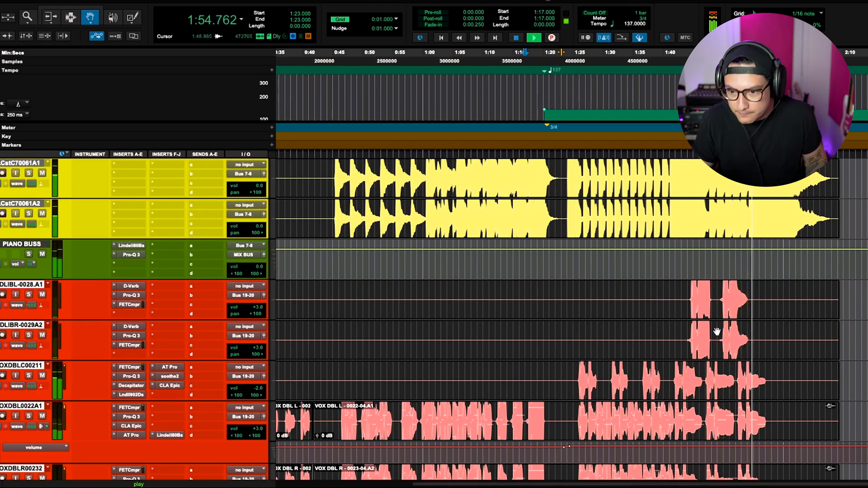
pyautogui.hscroll(2, 717, 329)
pyautogui.scroll(-5, 700, 339)
pyautogui.scroll(-2, 730, 337)
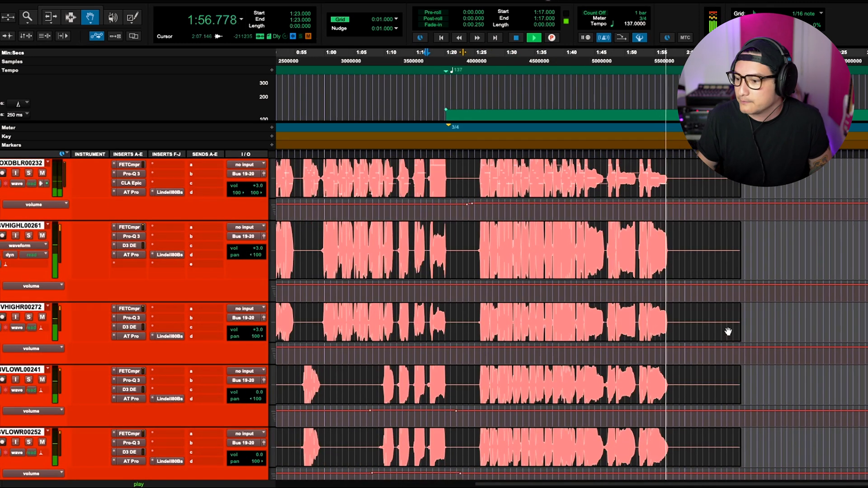